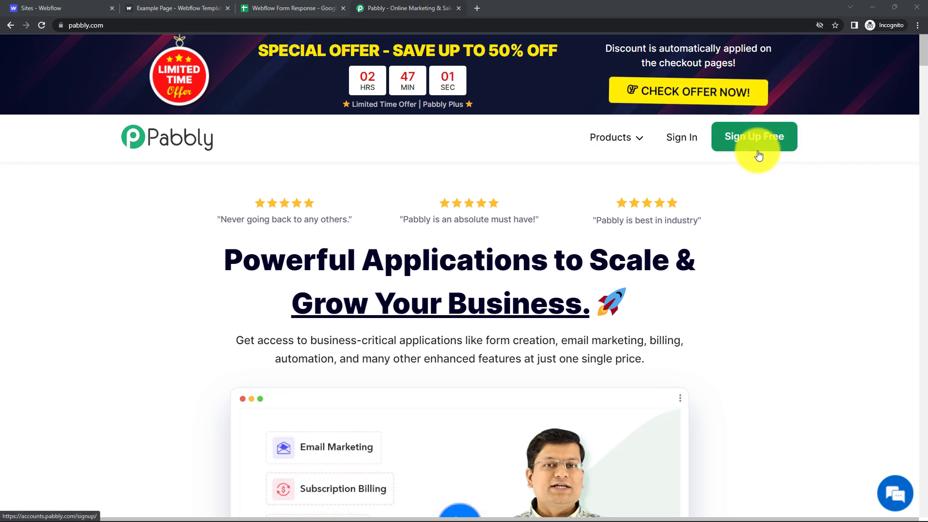
Sign in, open Pabbly Connect and create the workflow 'Get All Webflow Form Submission to Google Sheets'
left_click(682, 142)
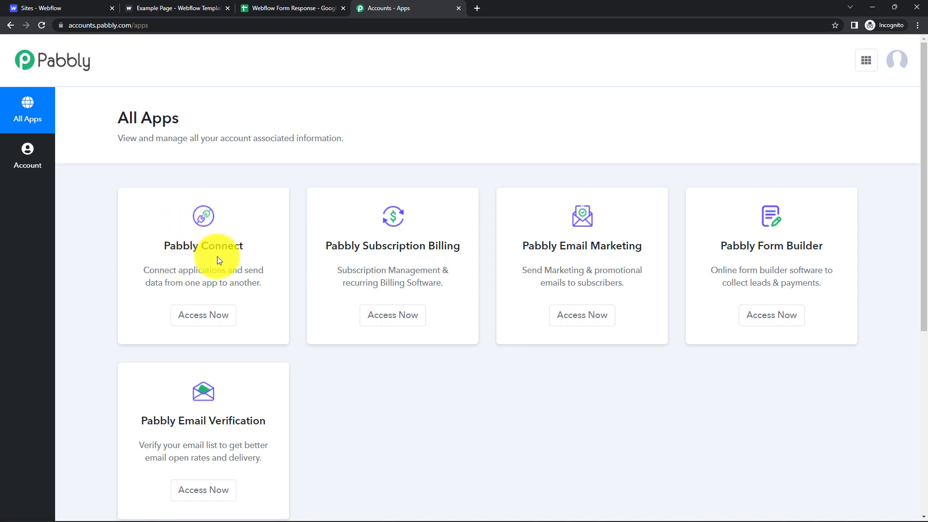
left_click(205, 317)
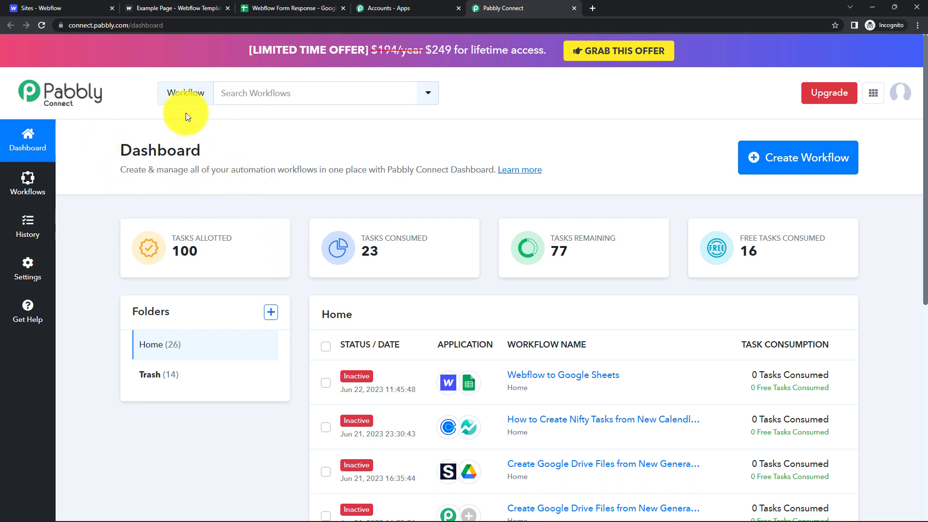
left_click(785, 165)
type("Get All Webflow Form Submission to Google Sheets")
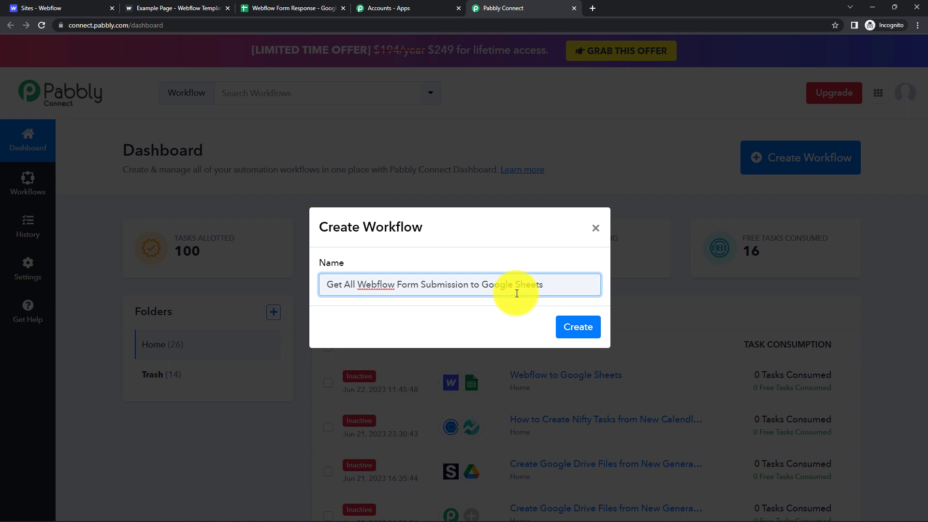
left_click(580, 326)
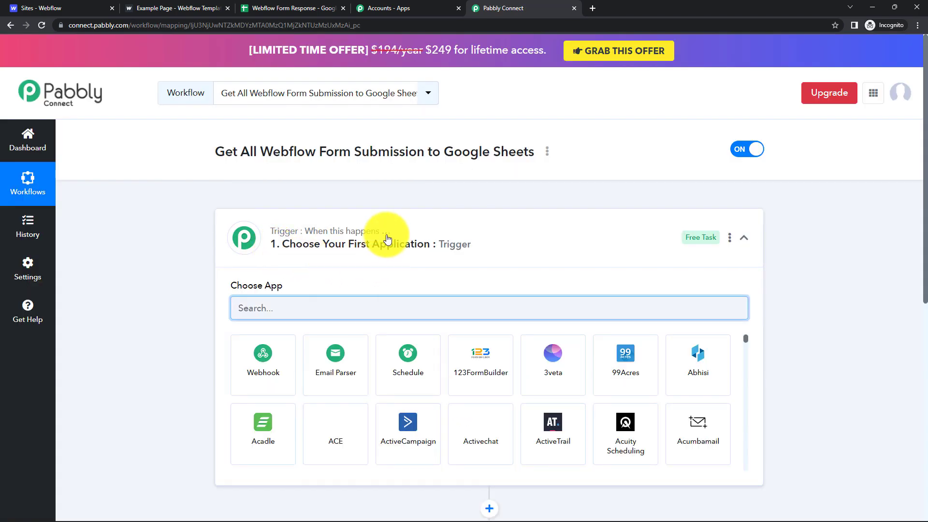
Search 'Web' in the trigger app chooser and pick Webflow as the trigger app
left_click(387, 238)
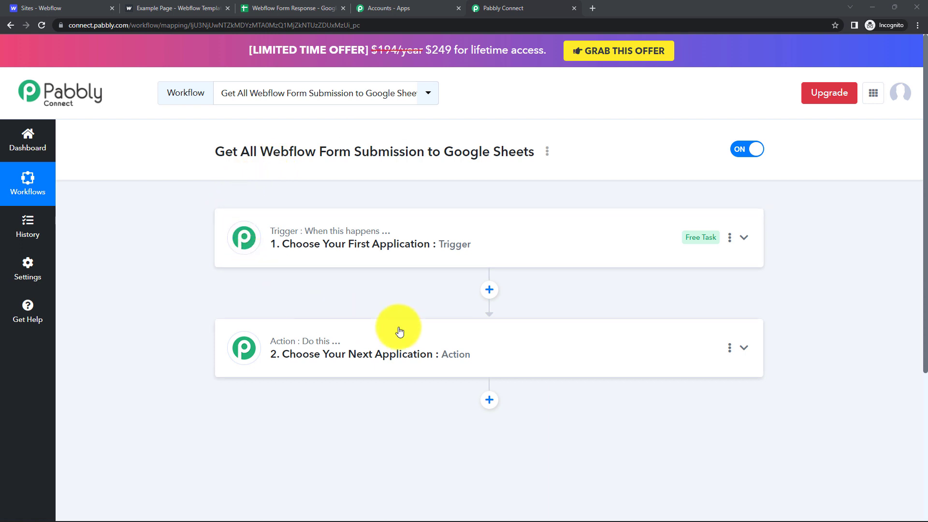
left_click(395, 241)
left_click(307, 304)
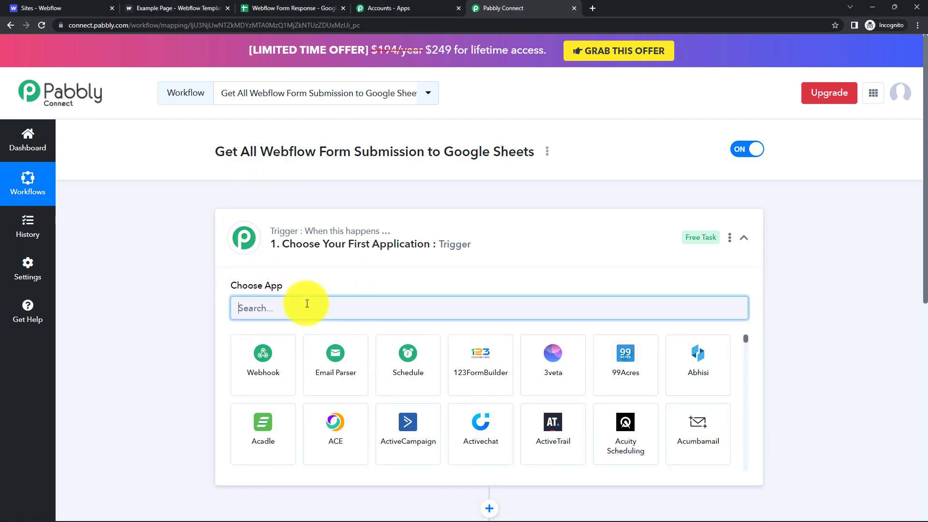
type("We")
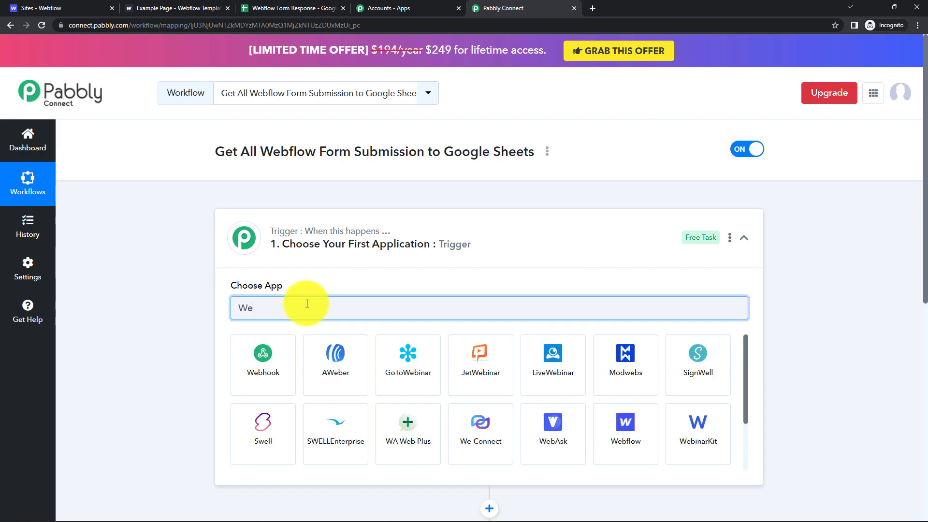
type("b")
left_click(337, 428)
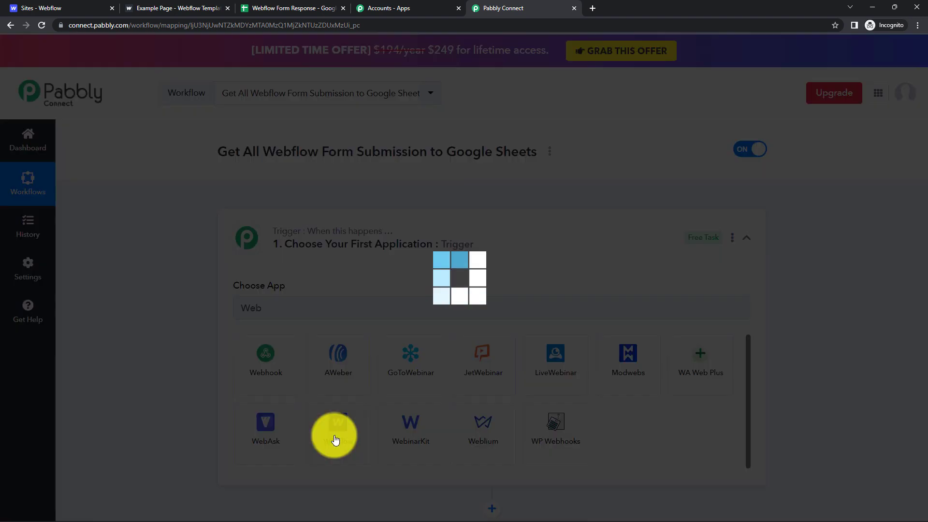
Set the trigger event to New Form Submission (Instant) and start connecting a Webflow account
left_click(295, 363)
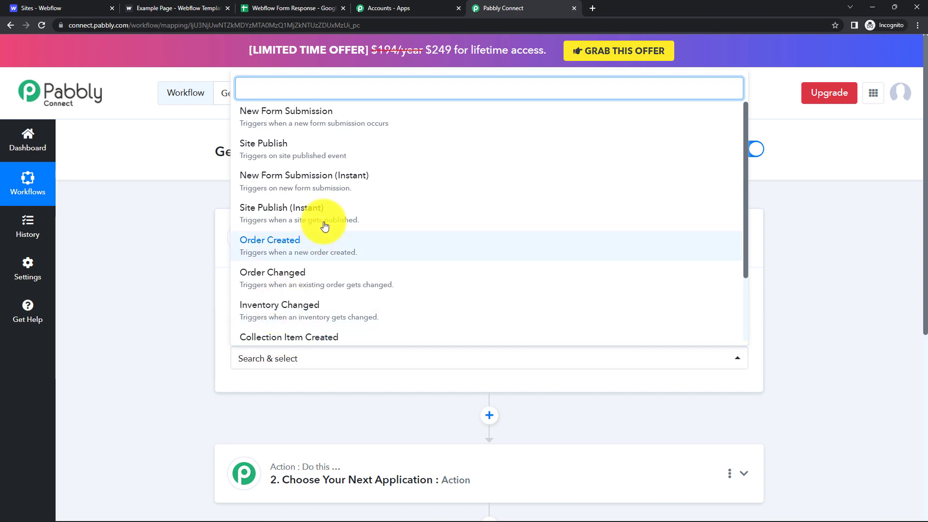
left_click(315, 182)
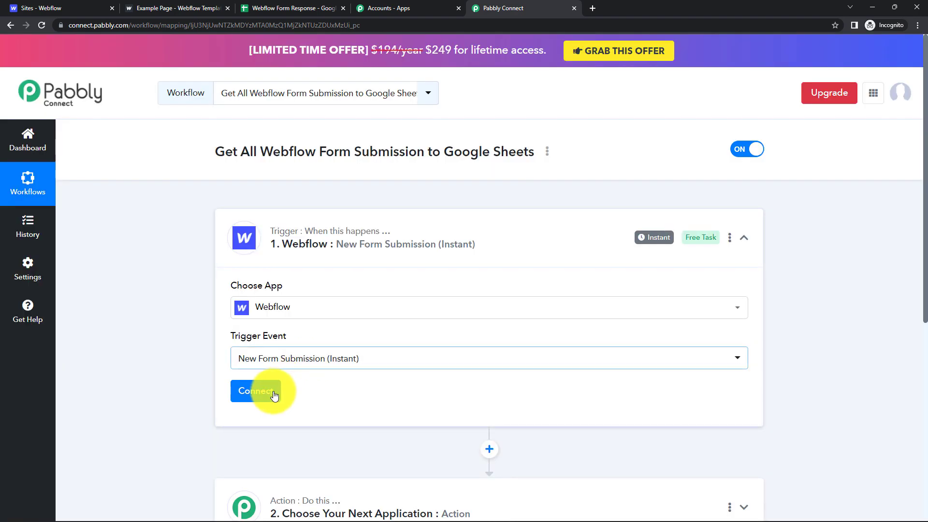
left_click(261, 394)
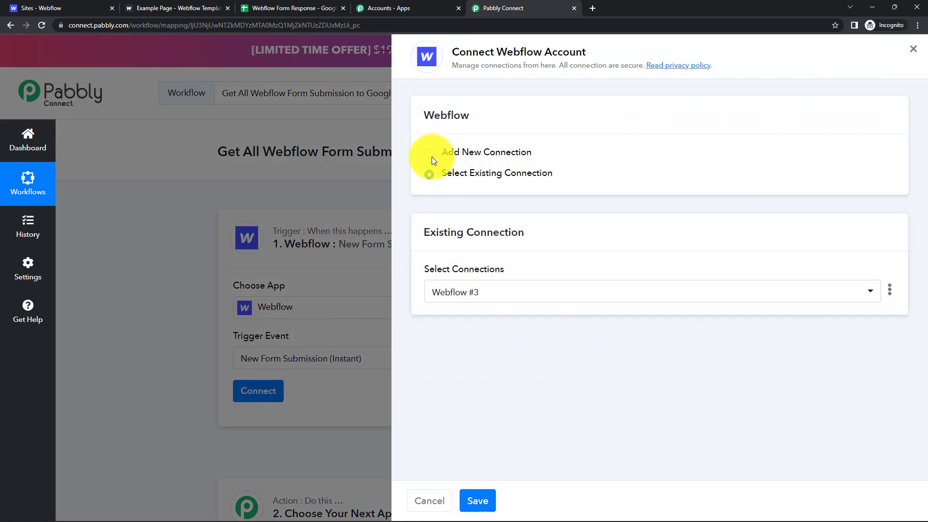
Start a new Webflow #4 connection and switch to the Webflow sites dashboard
left_click(432, 158)
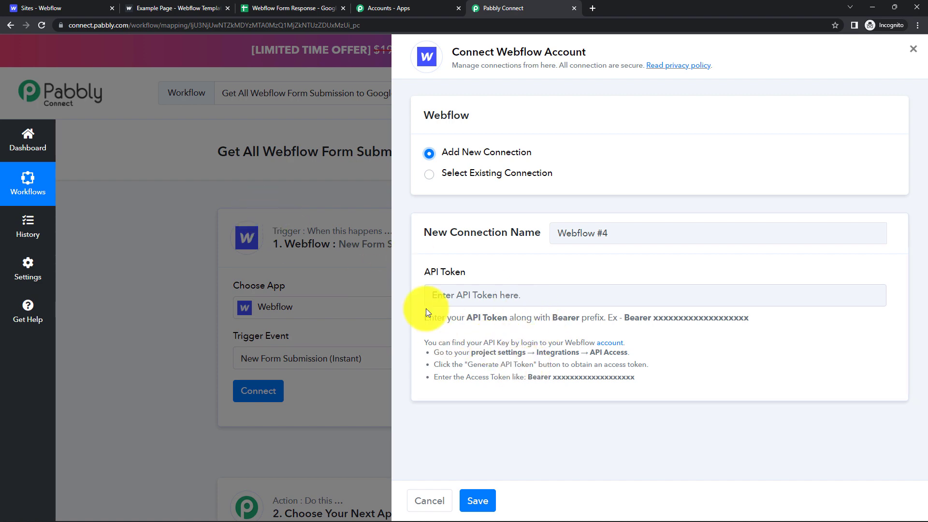
left_click(61, 8)
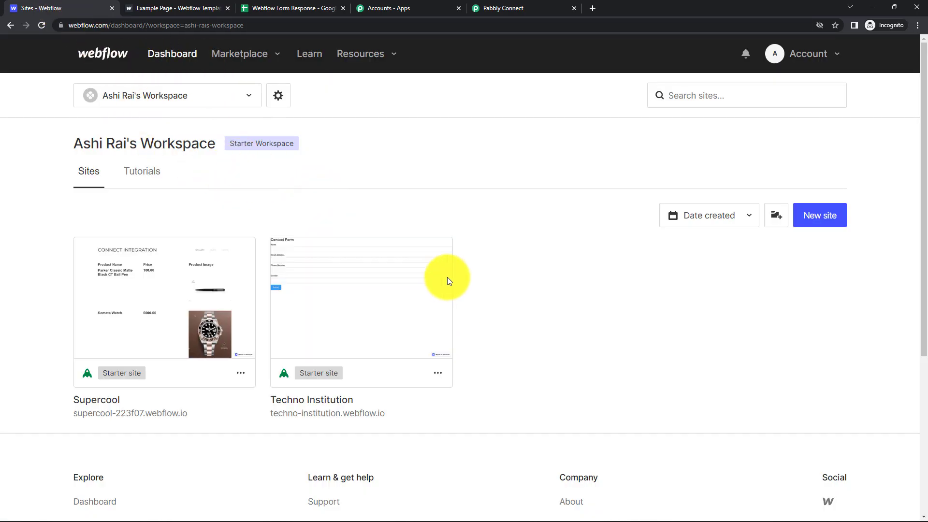
Generate and copy a new API token in Techno Institution's Integrations settings
mouse_move(361, 297)
left_click(433, 258)
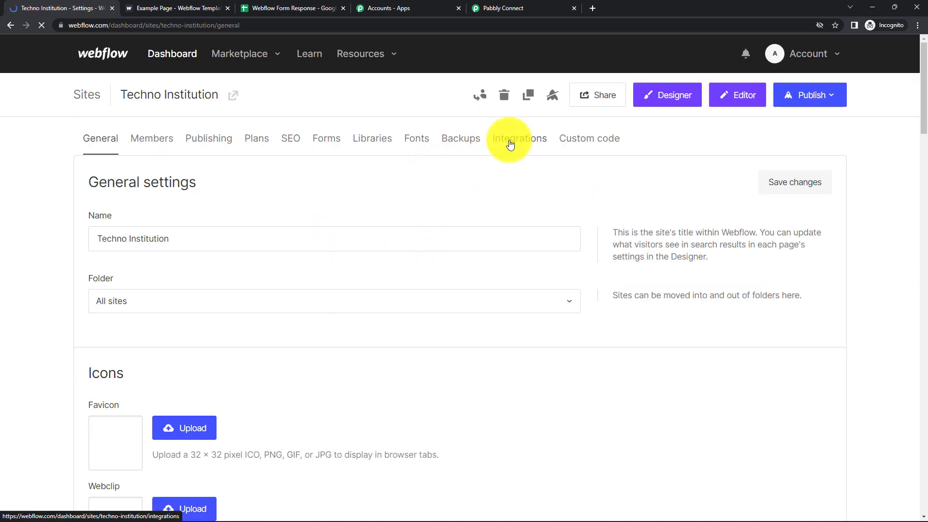
left_click(499, 150)
scroll(273, 308, "down", 1)
scroll(271, 304, "down", 5)
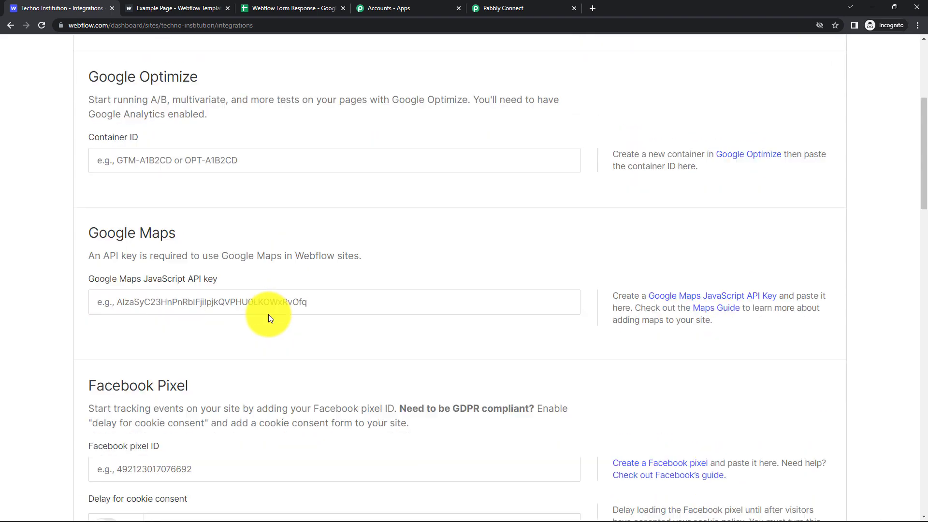
scroll(269, 314, "down", 1)
scroll(265, 318, "down", 5)
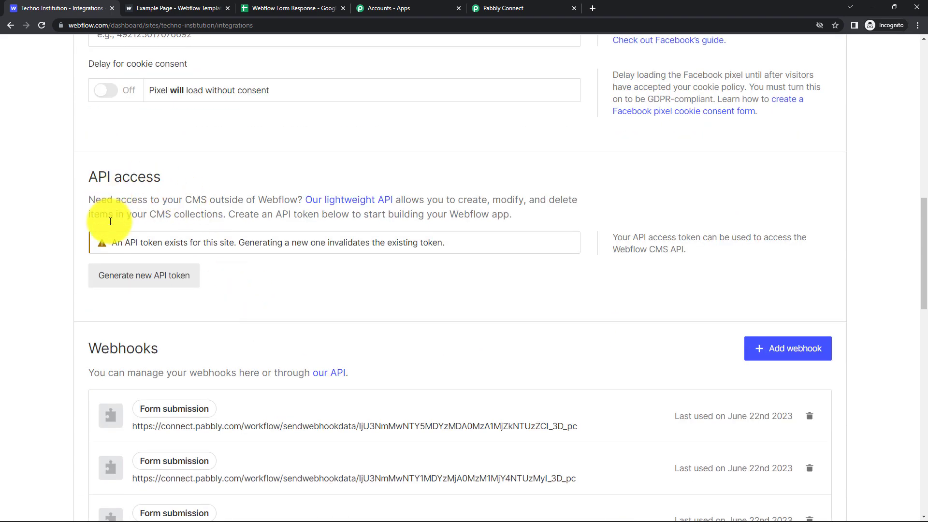
left_click(160, 280)
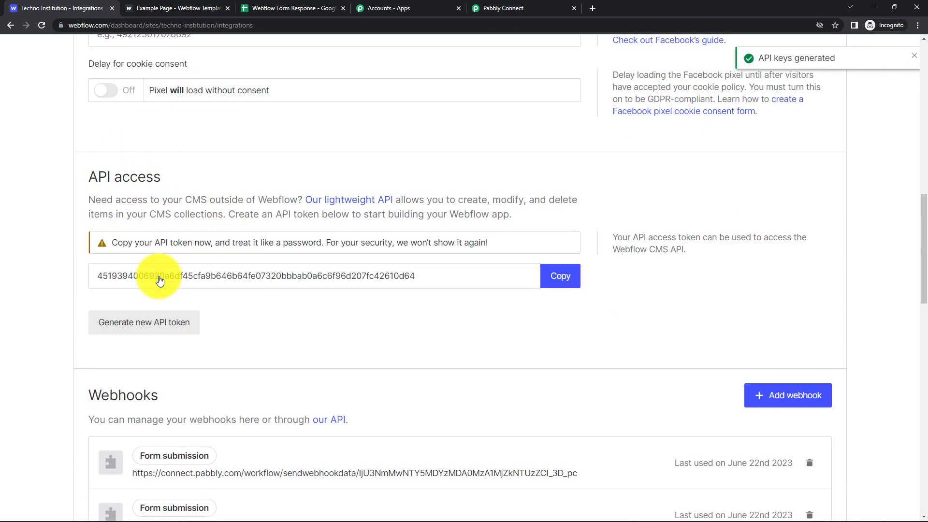
left_click(563, 277)
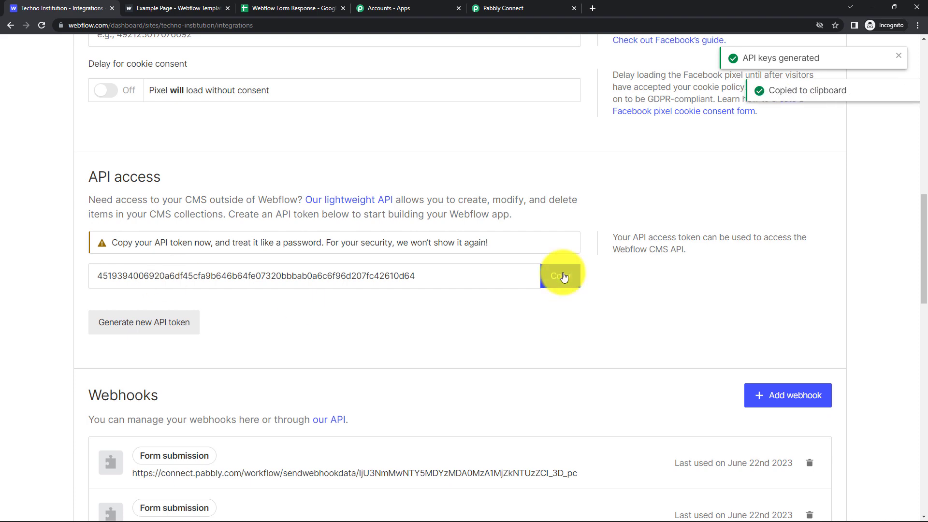
left_click(499, 7)
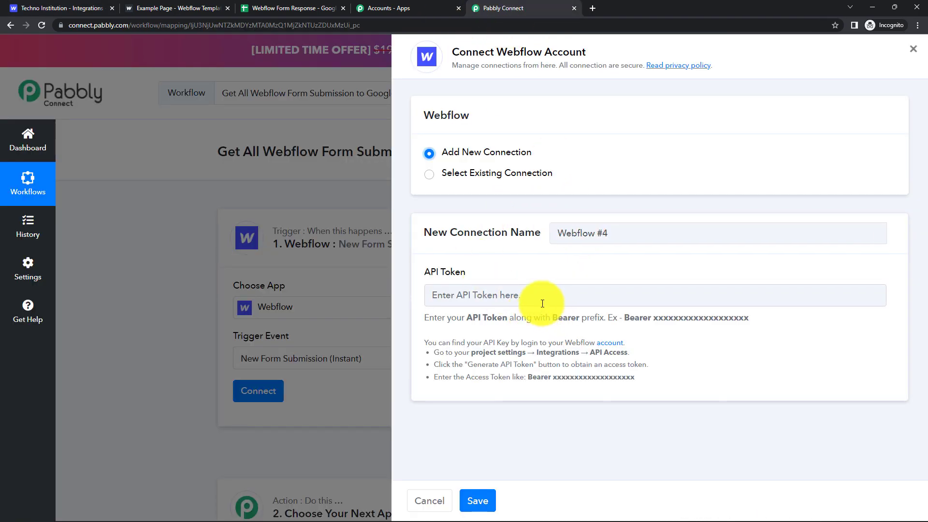
Enter 'Bearer ' followed by the pasted API token and save the Webflow connection
left_click(526, 299)
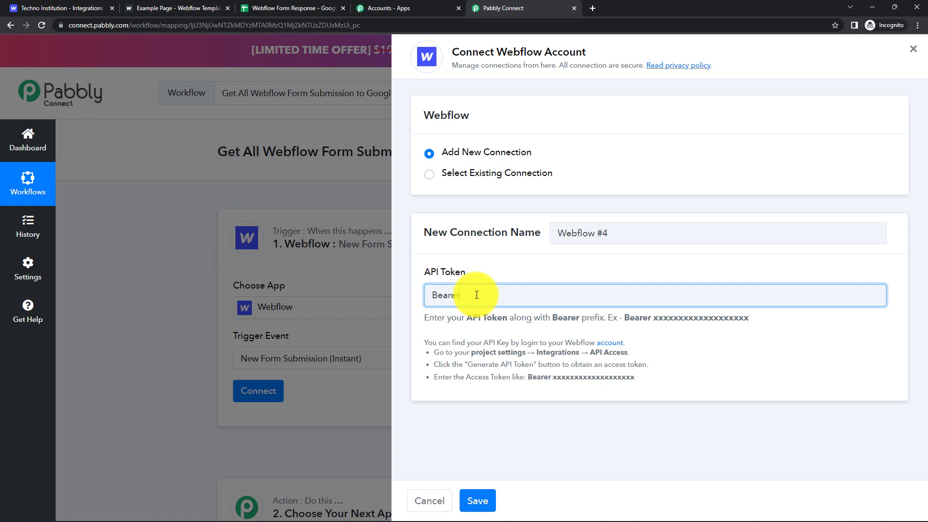
key("ctrl+v")
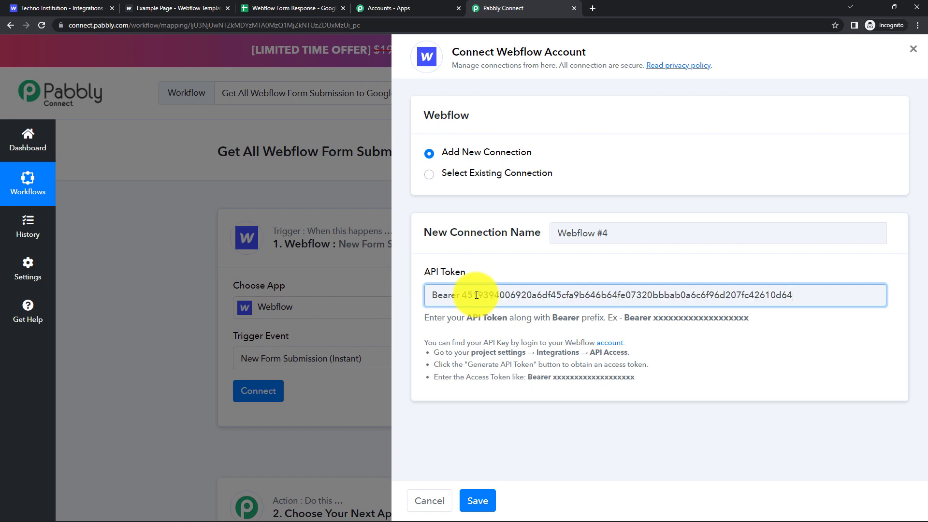
left_click(480, 504)
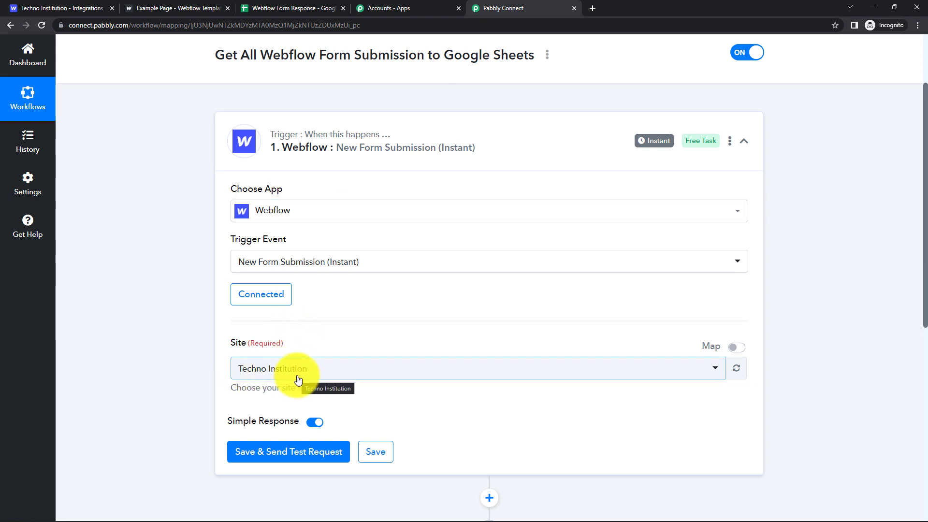
Keep Techno Institution as the site and save the trigger with Simple Response to await a test
left_click(333, 366)
left_click(290, 369)
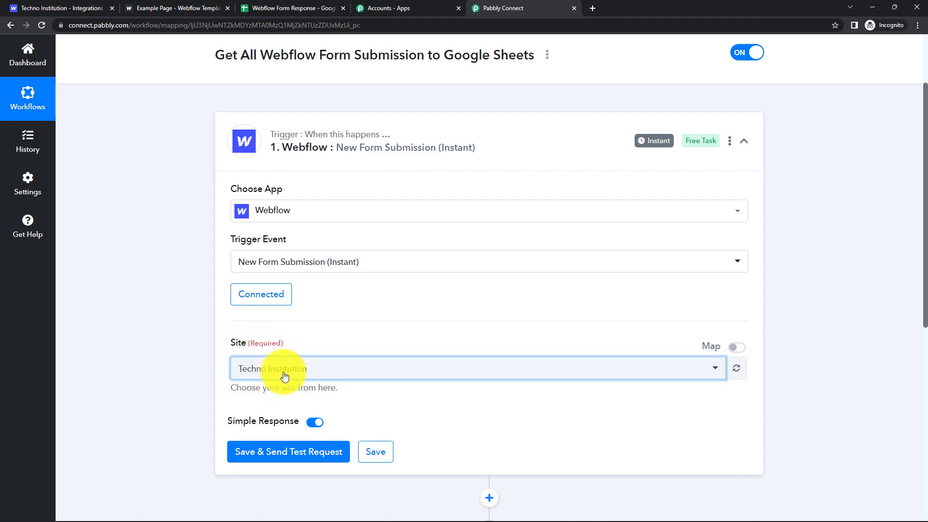
left_click(57, 7)
left_click(503, 8)
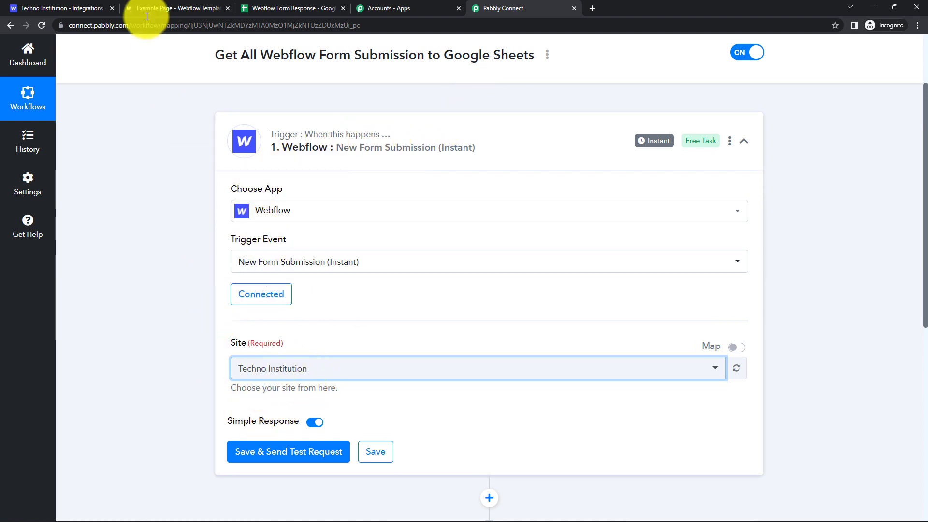
left_click(65, 6)
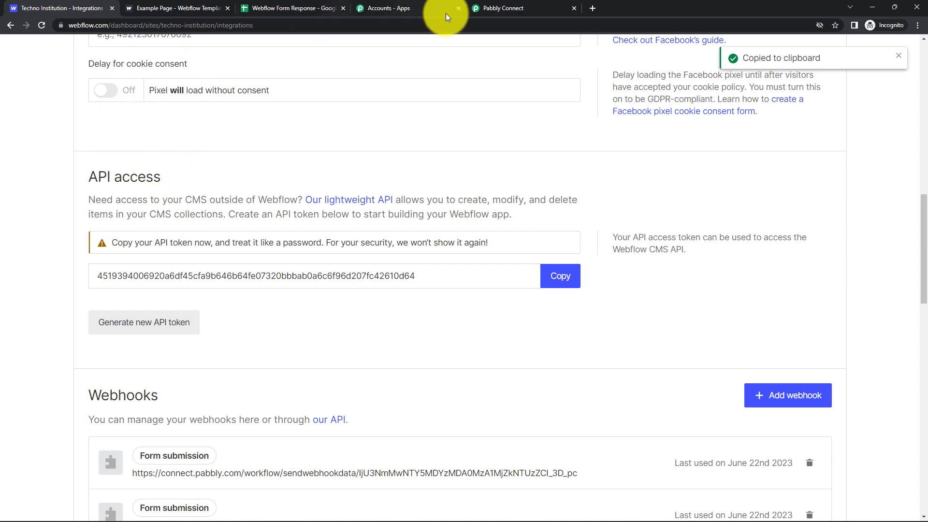
left_click(506, 6)
scroll(433, 205, "down", 1)
scroll(363, 281, "down", 1)
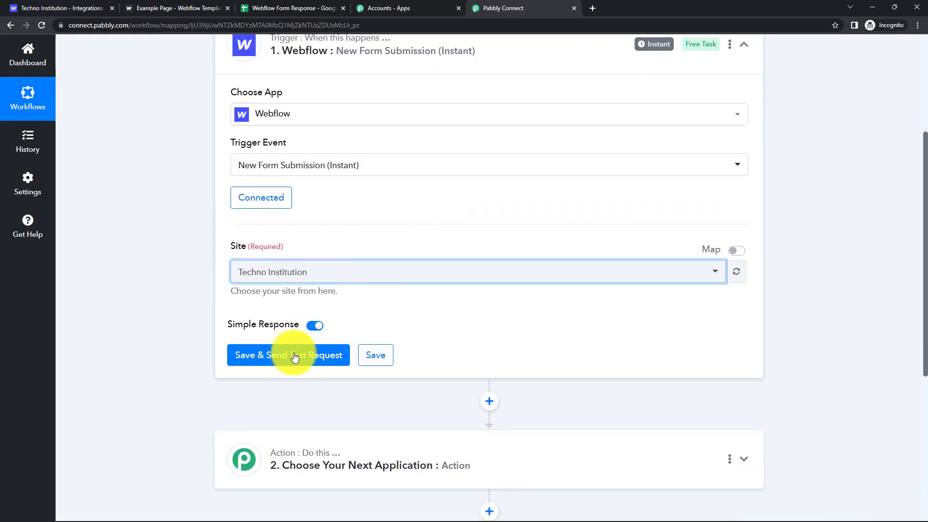
left_click(294, 357)
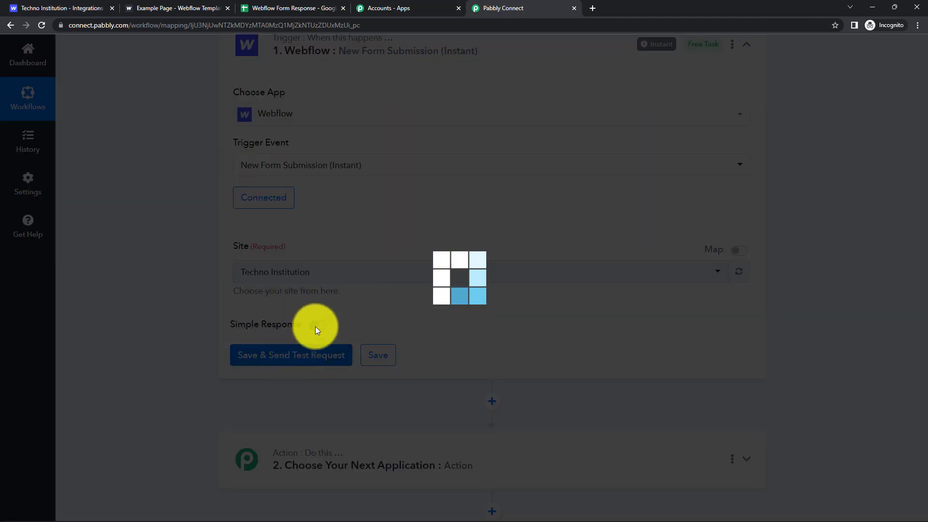
scroll(468, 303, "down", 1)
scroll(275, 210, "down", 1)
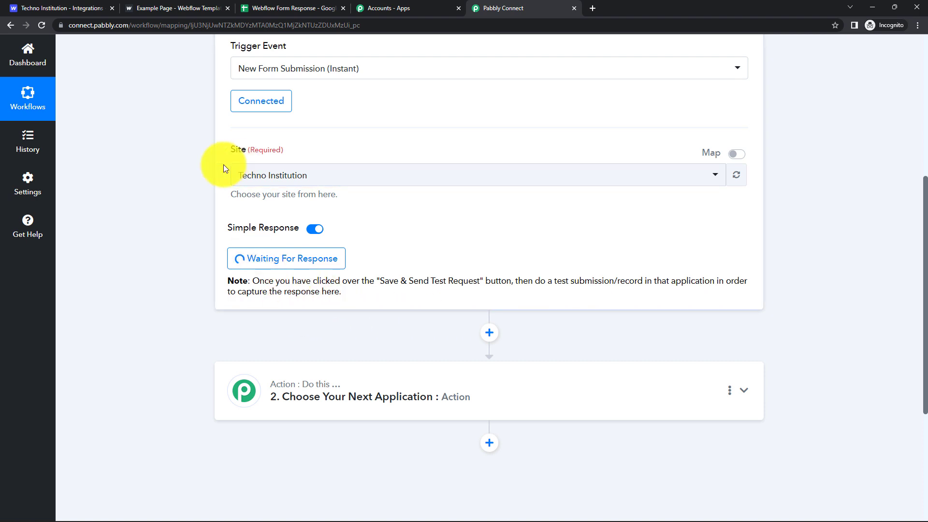
On the Example Page contact form, enter a sample name and e-mail address
left_click(184, 8)
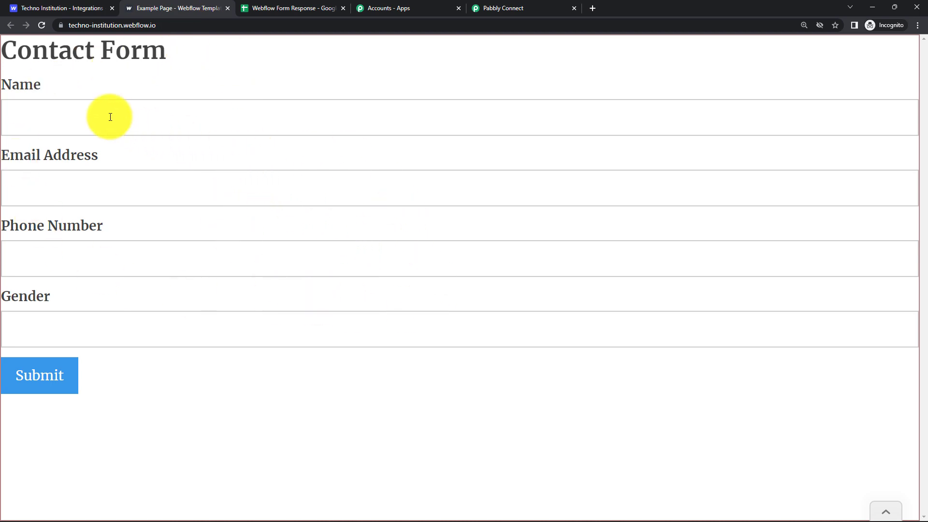
left_click(52, 117)
type("Demo")
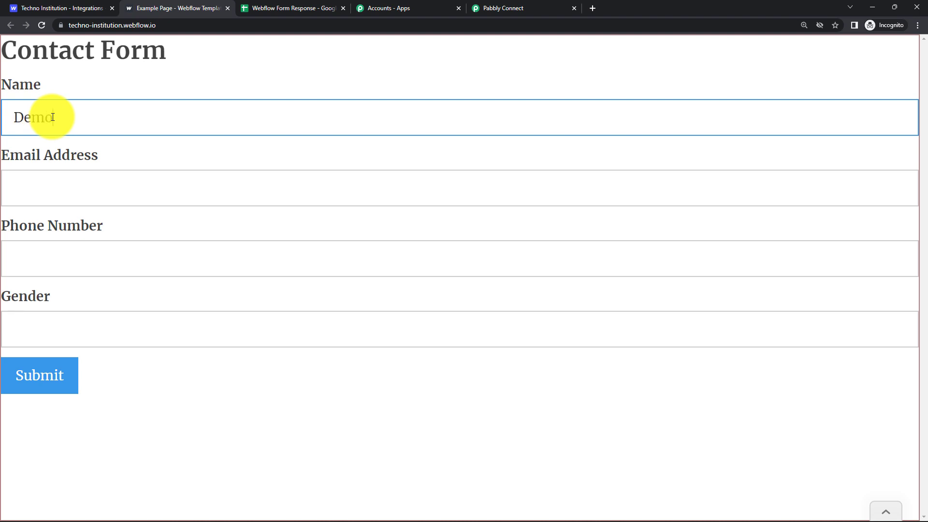
type("Us")
type("er")
left_click(44, 186)
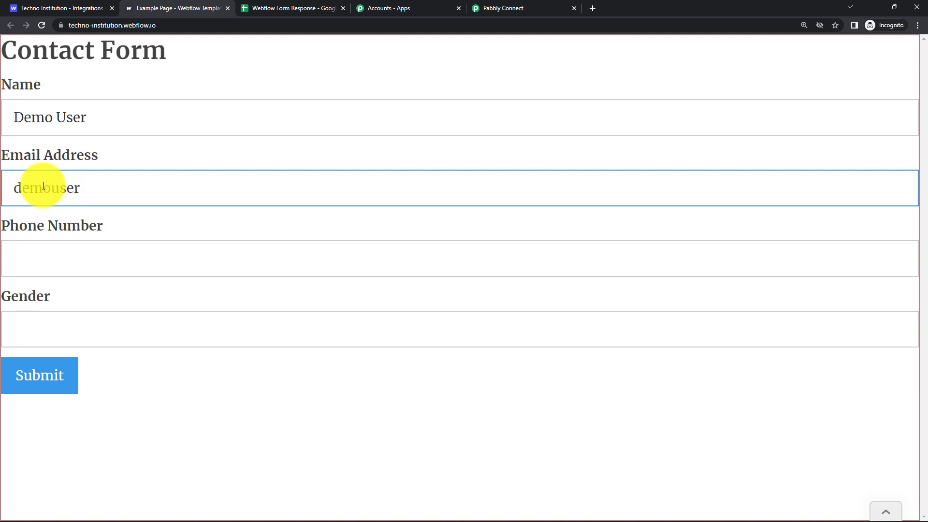
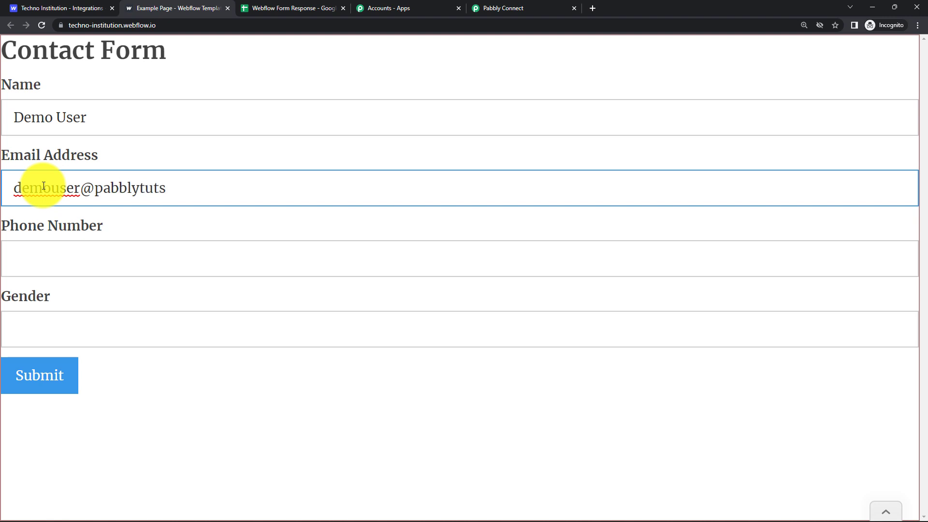
Add a sample phone number and gender Male, submit the form, and return to the workflow
left_click(83, 264)
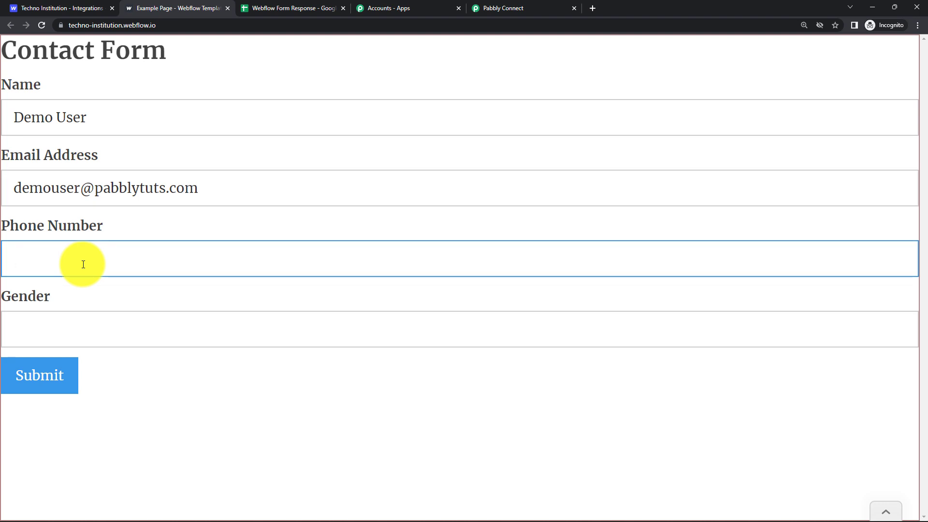
type("65498732")
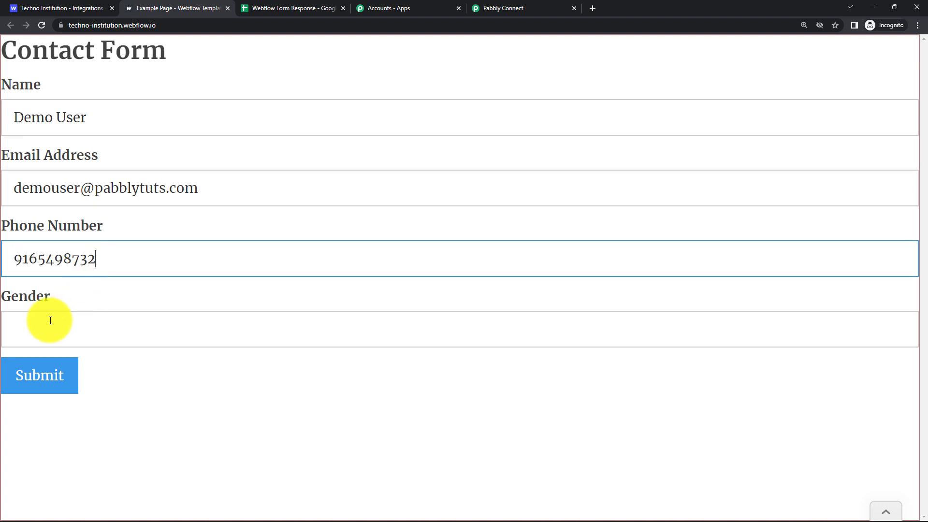
left_click(50, 322)
type("Male")
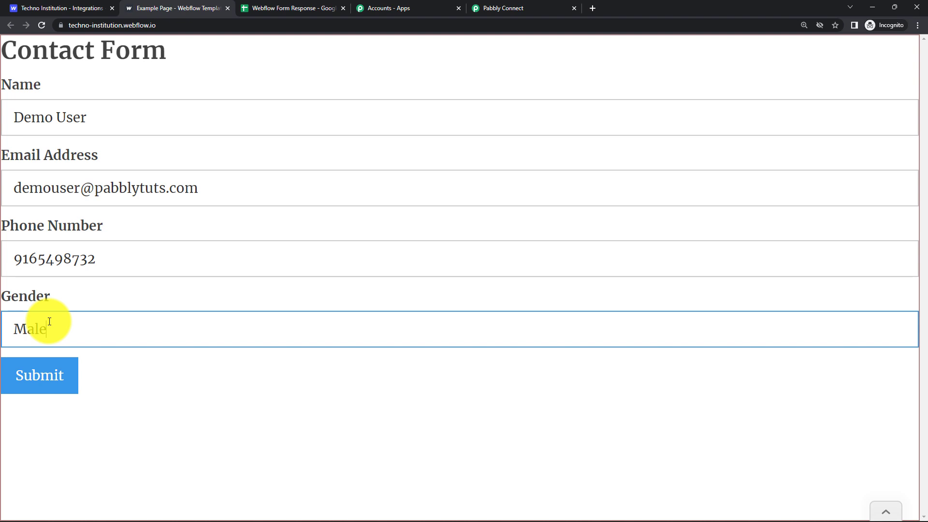
left_click(48, 370)
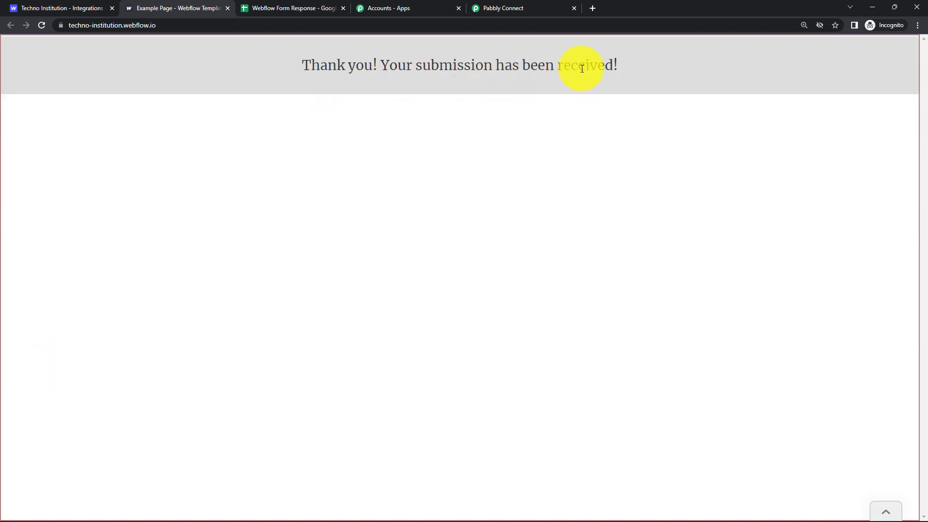
left_click(512, 6)
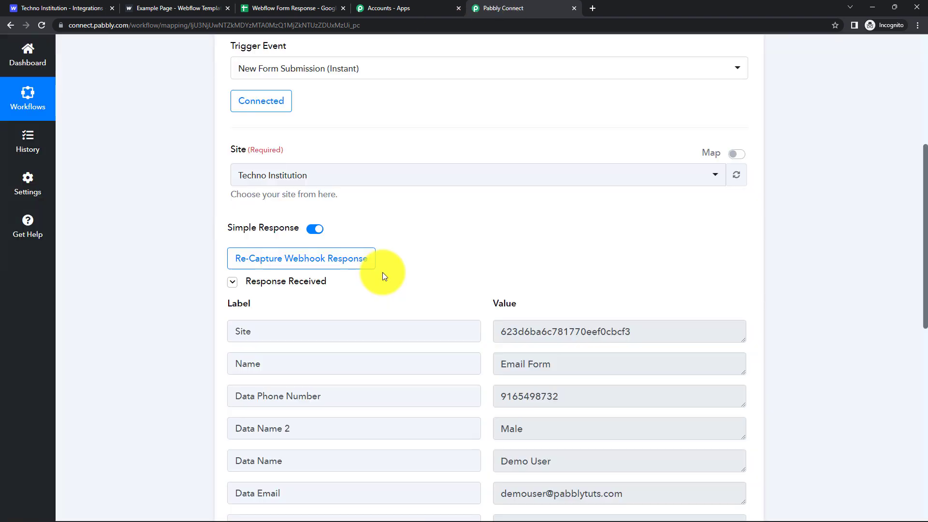
scroll(384, 276, "down", 1)
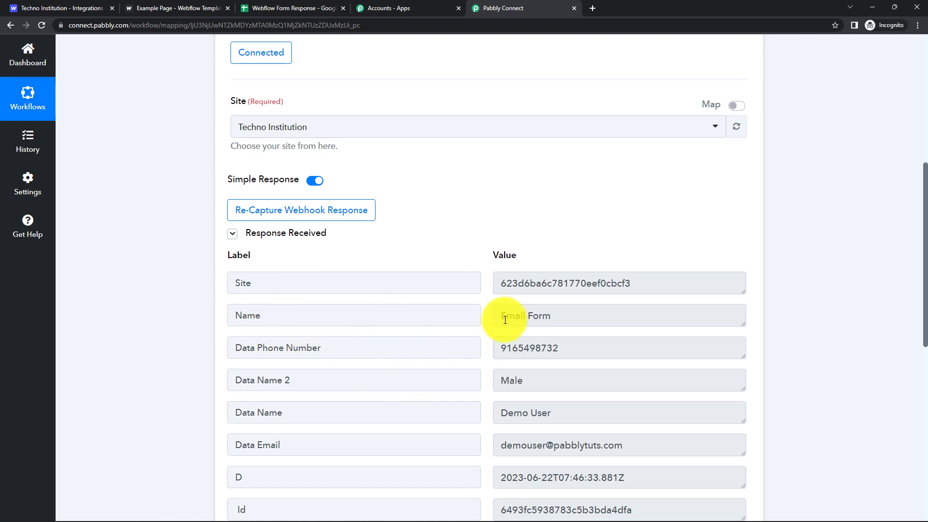
scroll(520, 315, "down", 1)
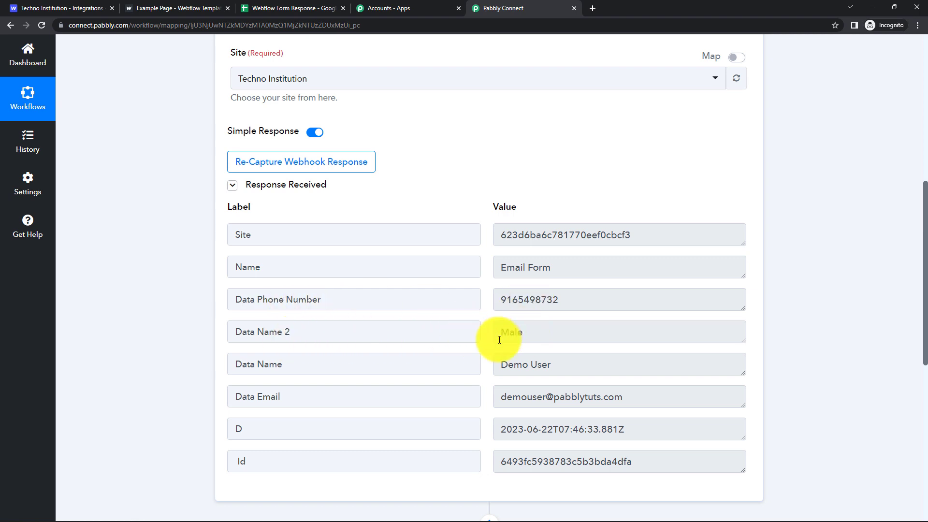
scroll(484, 339, "down", 1)
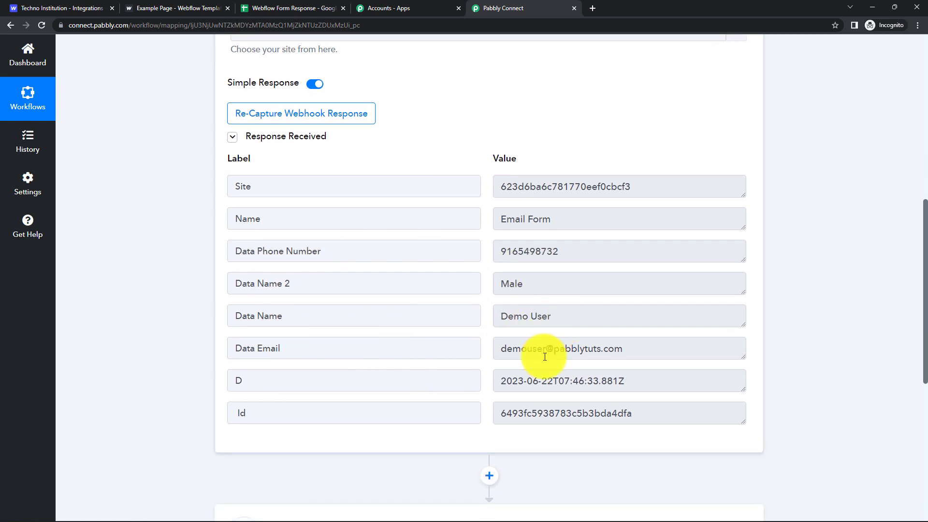
scroll(420, 387, "down", 3)
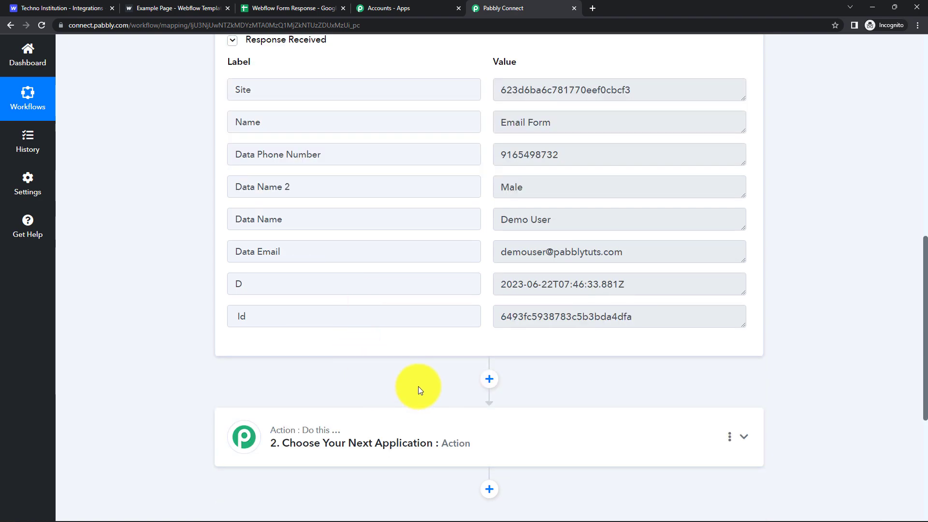
Search 'Google' and pick Google Sheets as the second step's app
left_click(404, 382)
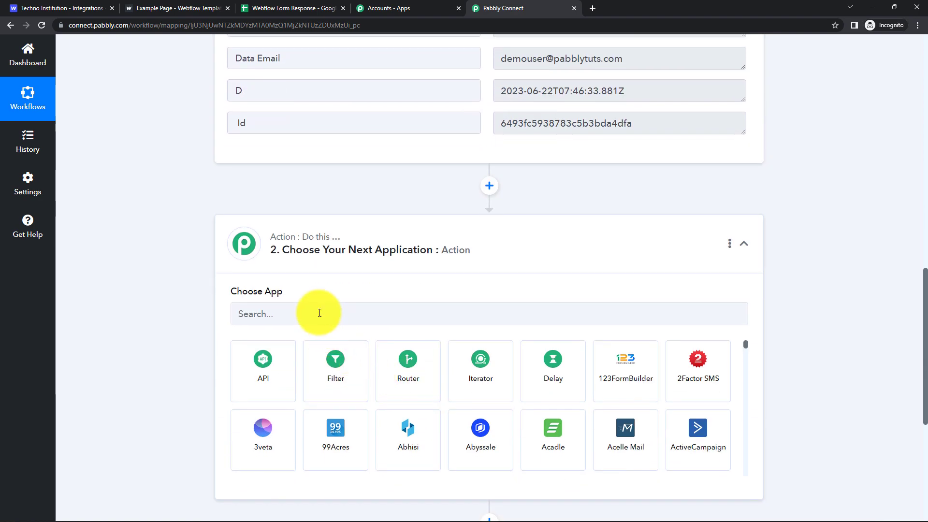
left_click(318, 313)
type("Goog")
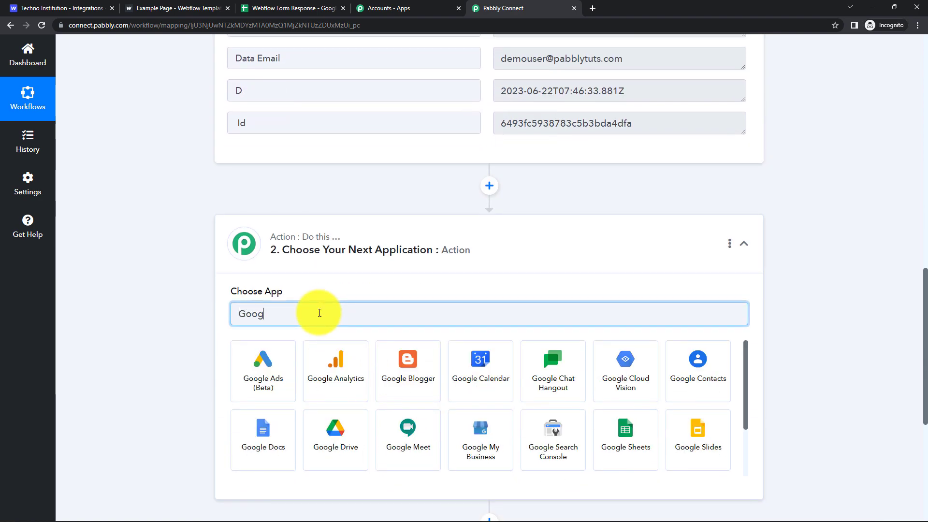
type("le")
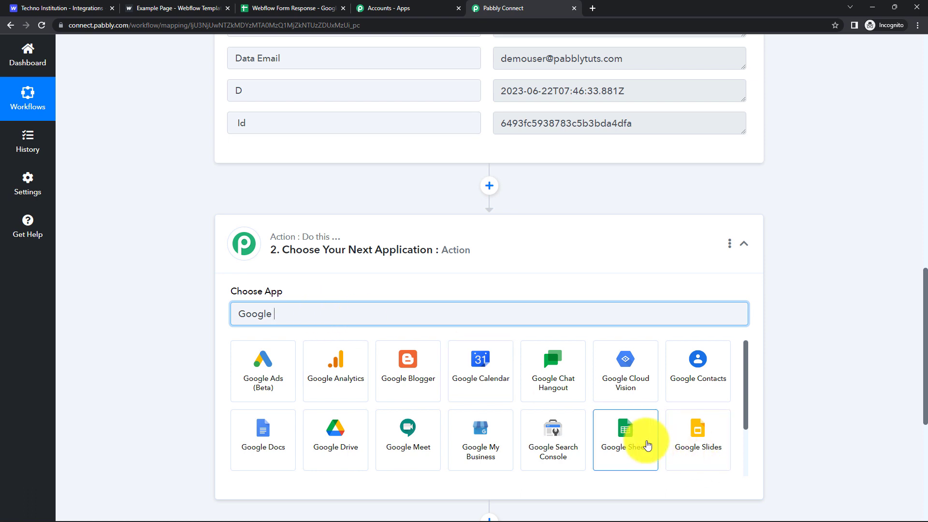
left_click(645, 438)
Set the Google Sheets action event to Add New Row
scroll(460, 327, "down", 2)
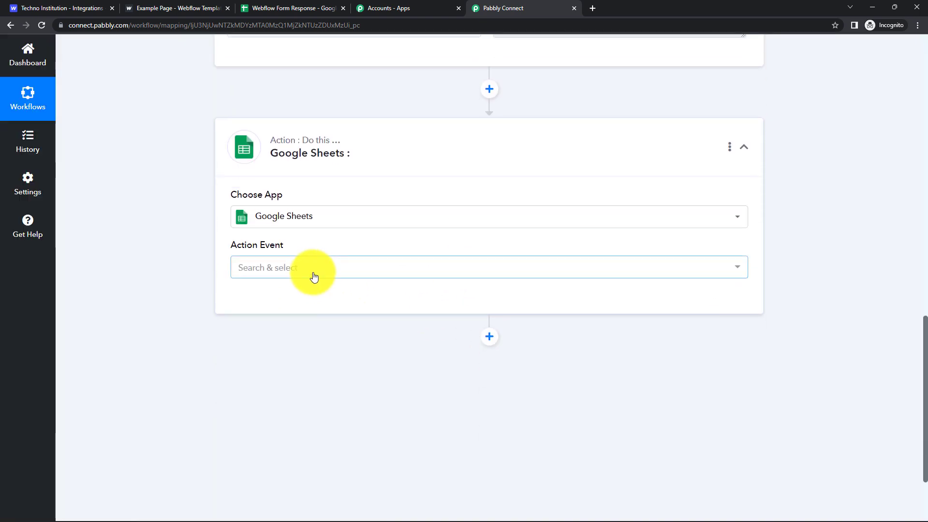
left_click(312, 273)
left_click(296, 330)
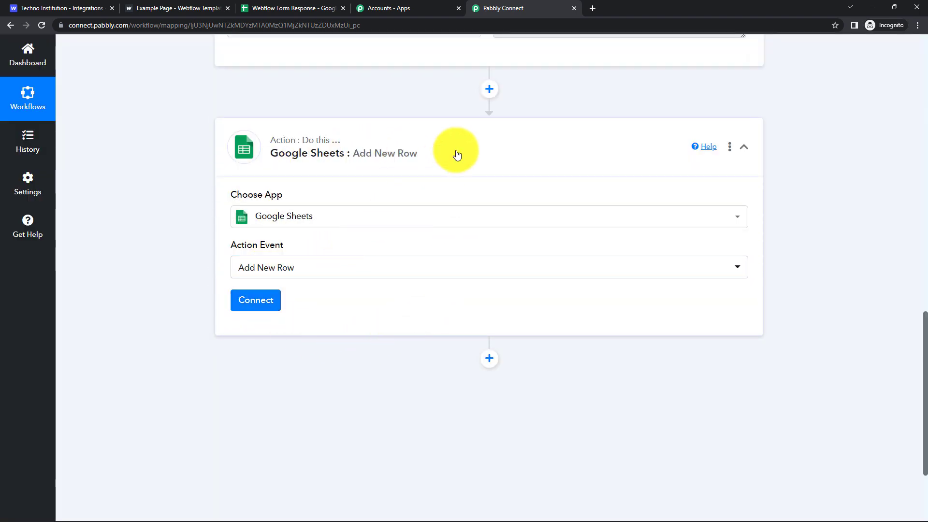
scroll(435, 136, "up", 2)
scroll(416, 168, "up", 3)
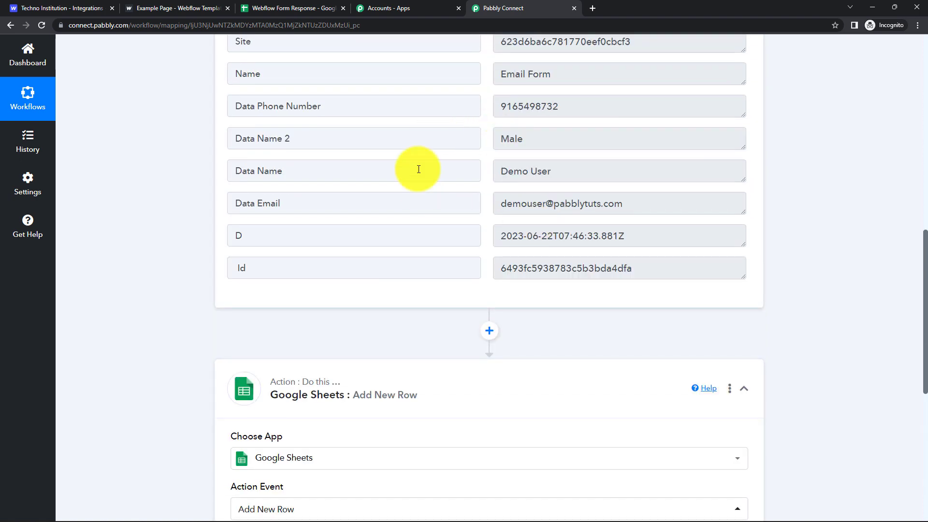
scroll(498, 172, "down", 1)
scroll(395, 177, "down", 2)
scroll(395, 177, "down", 1)
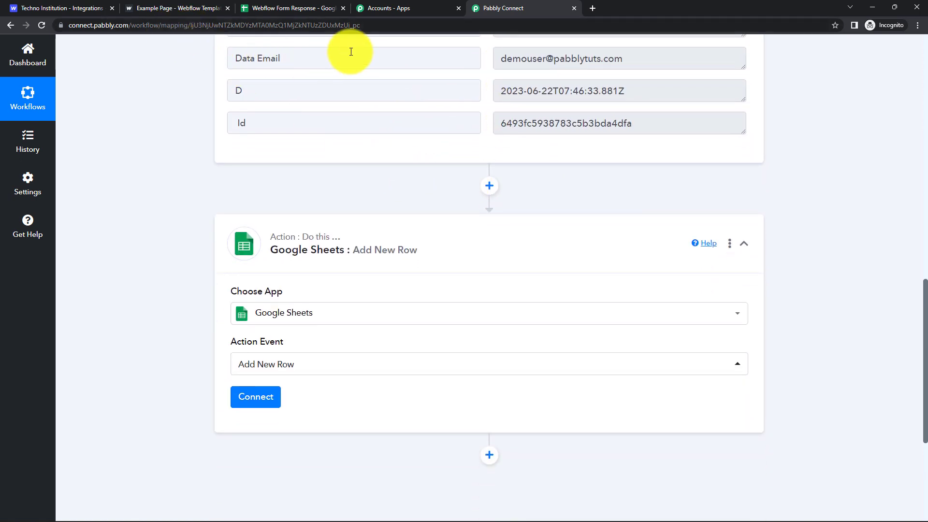
Check the Webflow Form Response spreadsheet's columns, then return to the workflow
left_click(300, 8)
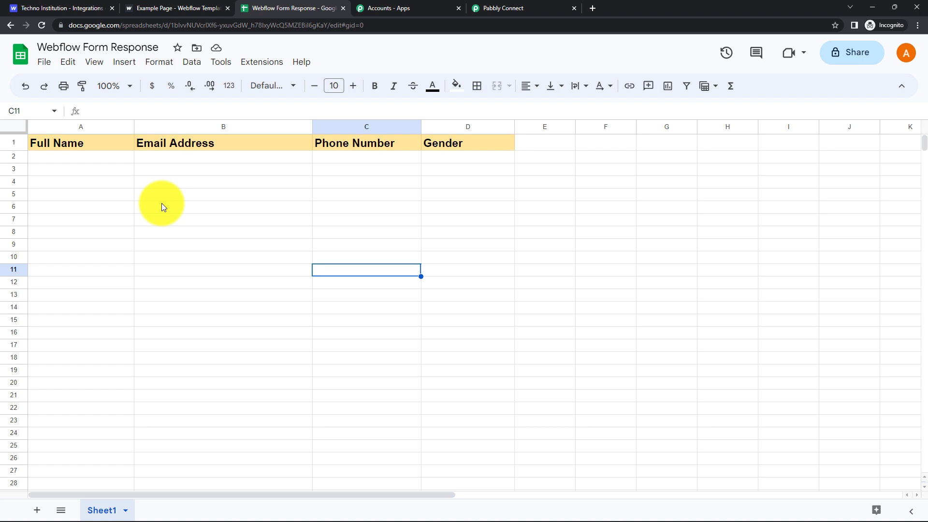
left_click(508, 8)
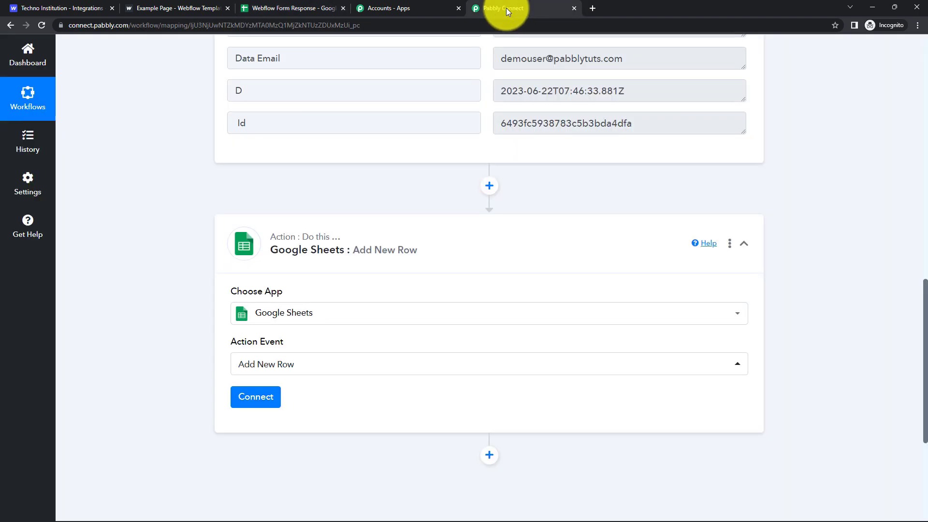
scroll(362, 248, "down", 1)
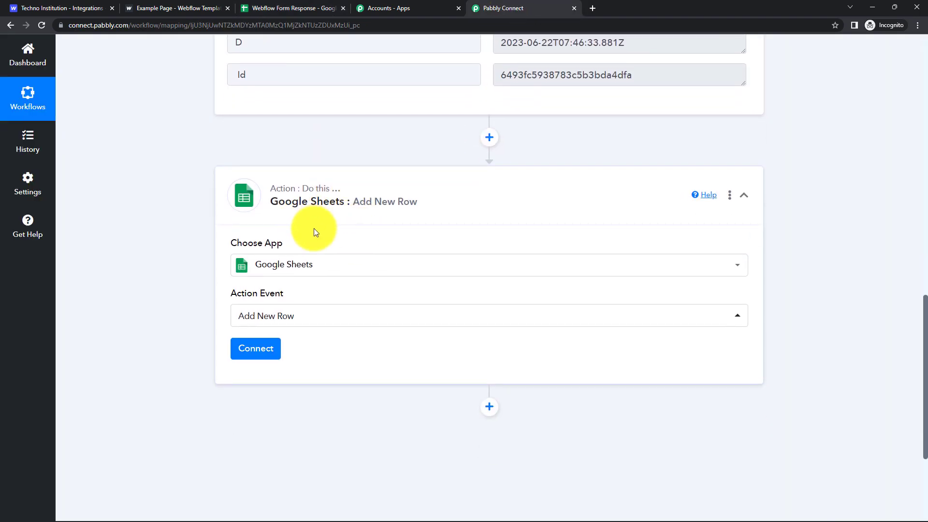
Add a new Google Sheets connection by signing in with Google and allowing access
left_click(268, 350)
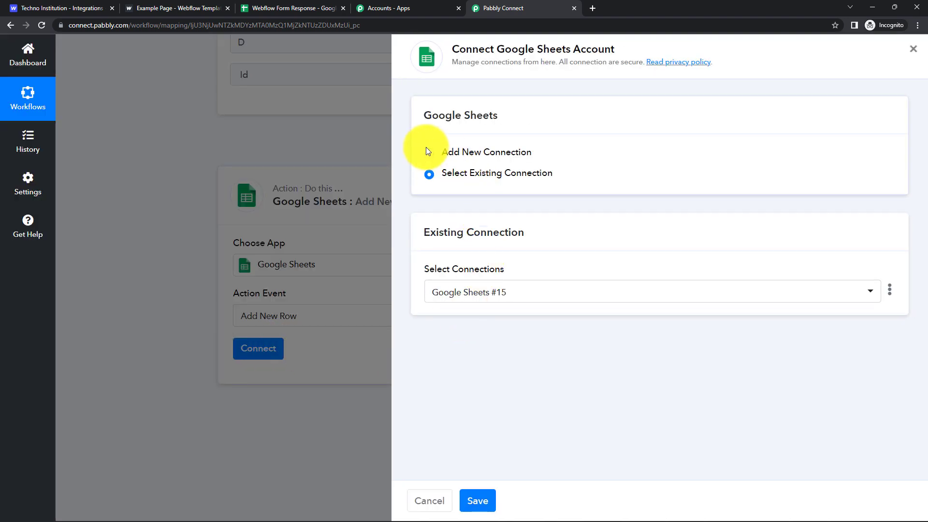
left_click(429, 152)
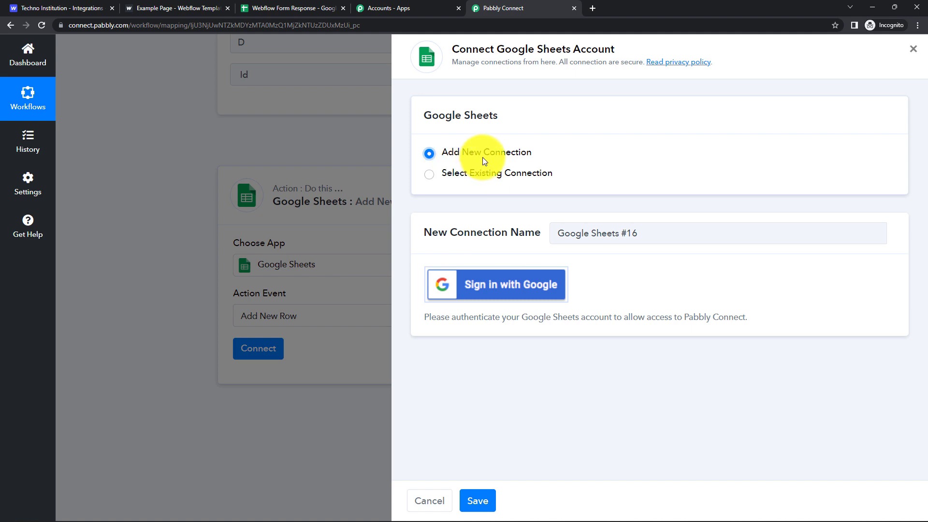
left_click(484, 280)
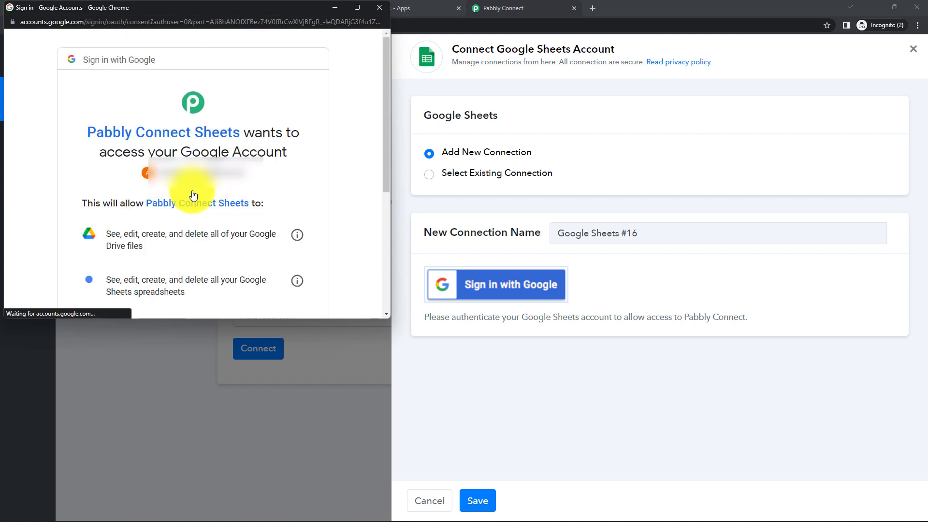
scroll(193, 191, "down", 1)
scroll(193, 190, "down", 1)
scroll(193, 191, "down", 2)
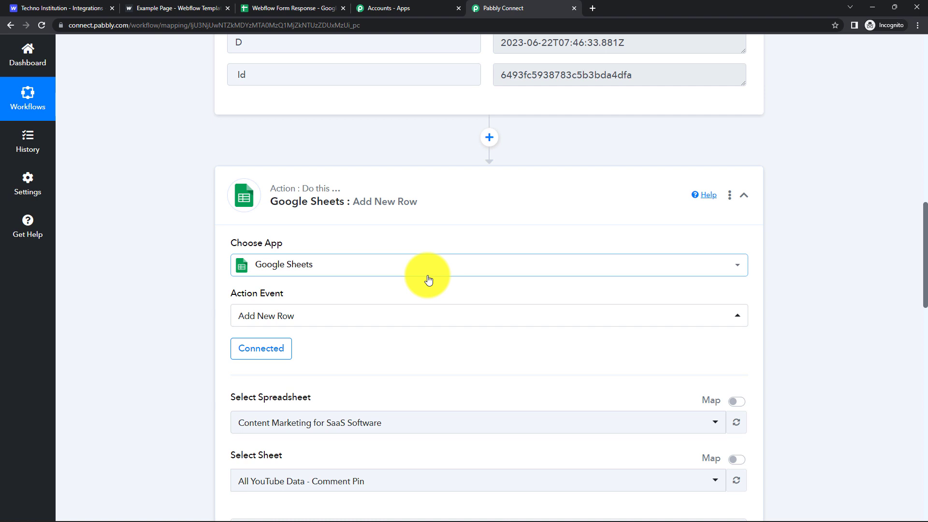
Select the Webflow Form Response spreadsheet, keep Sheet1, and confirm its column headers
scroll(429, 280, "down", 1)
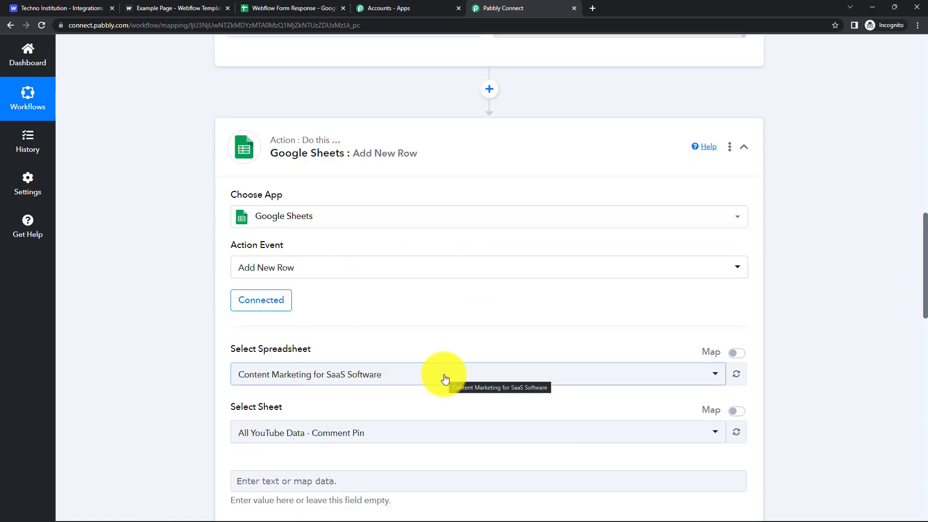
left_click(471, 374)
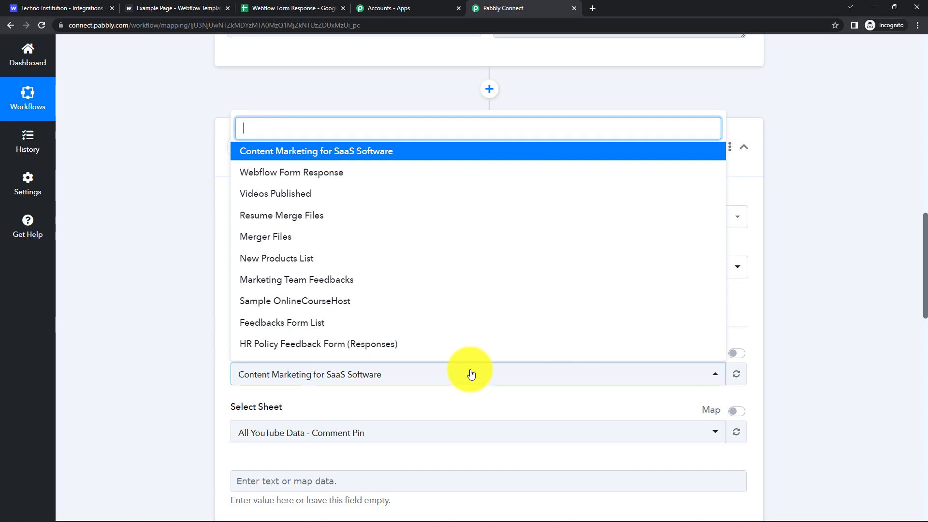
left_click(286, 173)
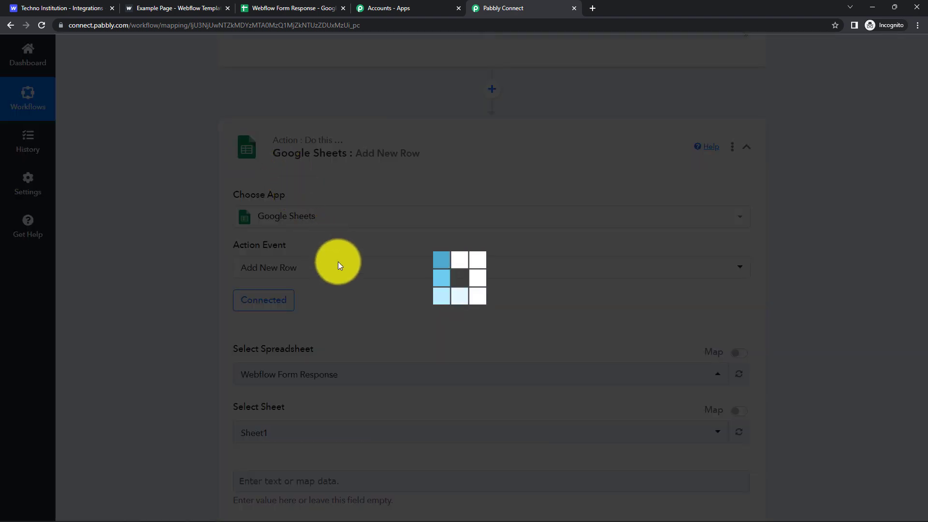
scroll(338, 268, "down", 2)
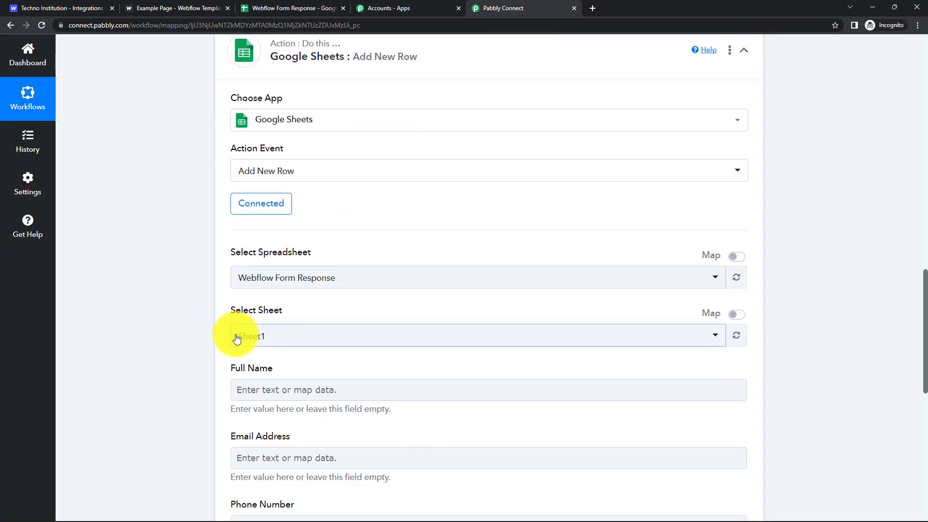
left_click(285, 9)
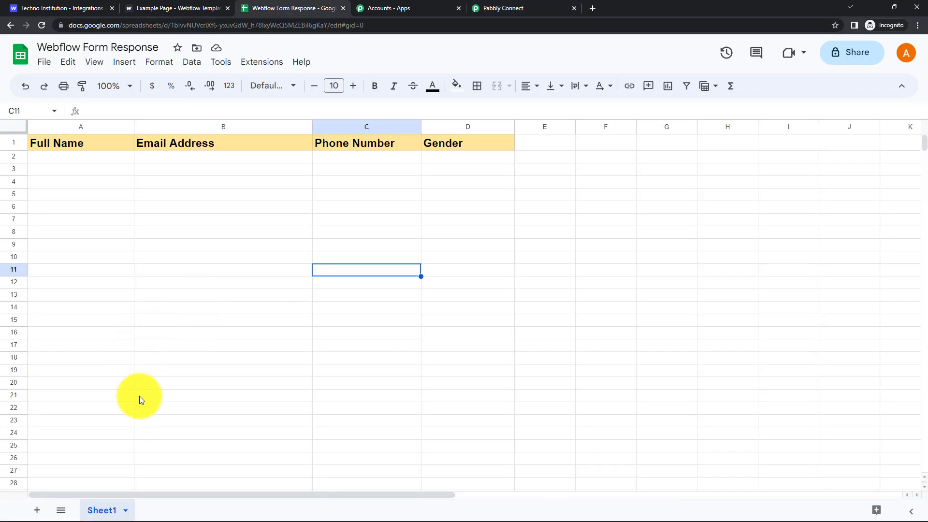
left_click(505, 6)
scroll(381, 234, "down", 3)
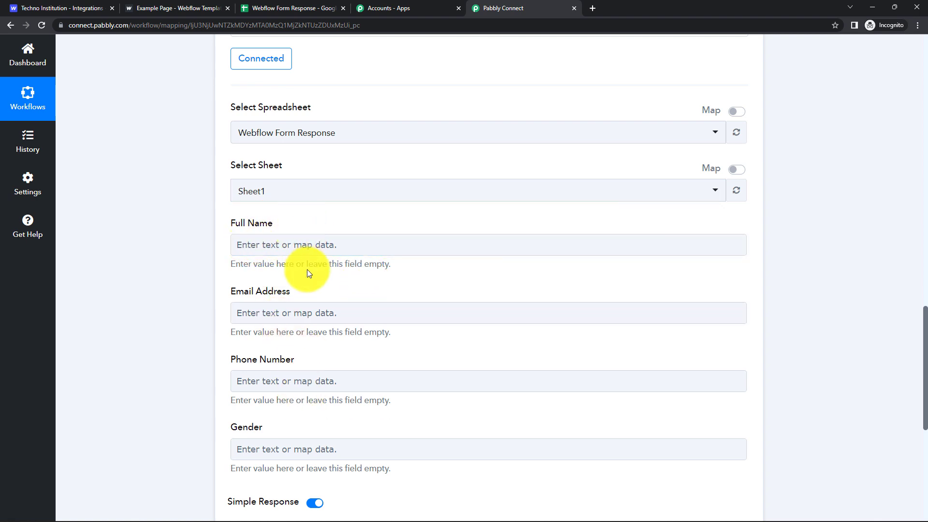
Map the Webflow submission's Data Name into the Full Name field
left_click(287, 243)
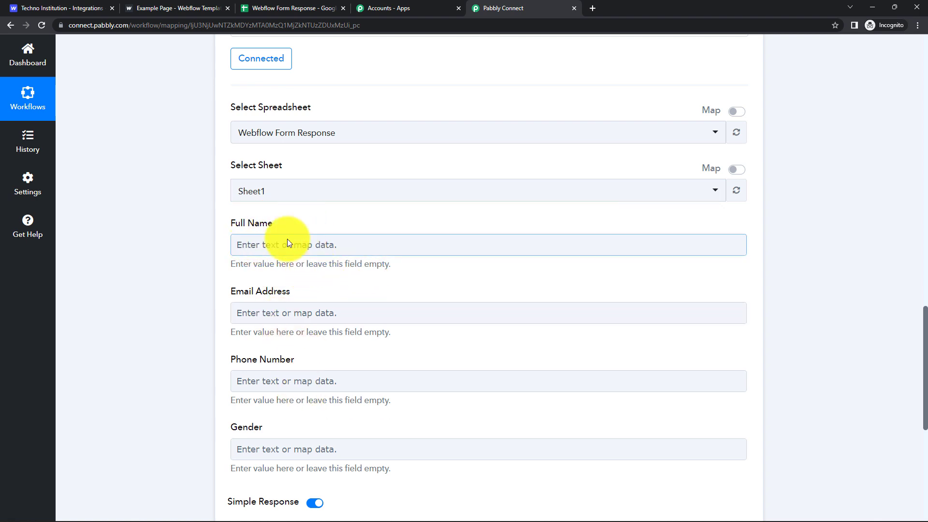
left_click(288, 240)
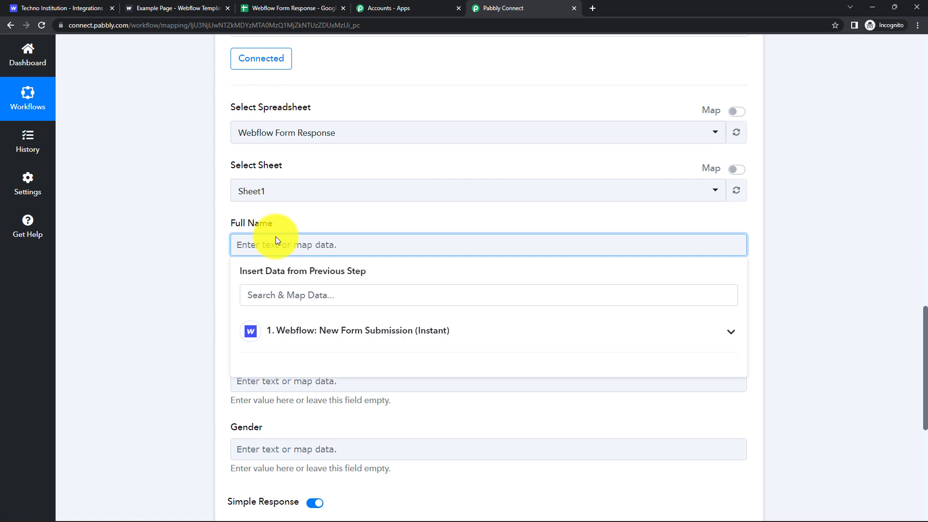
left_click(321, 331)
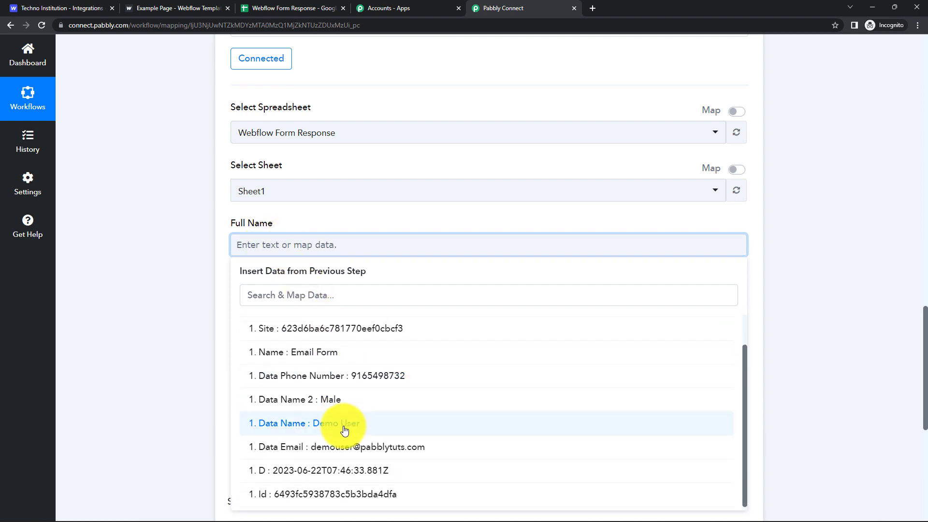
left_click(346, 431)
left_click(162, 301)
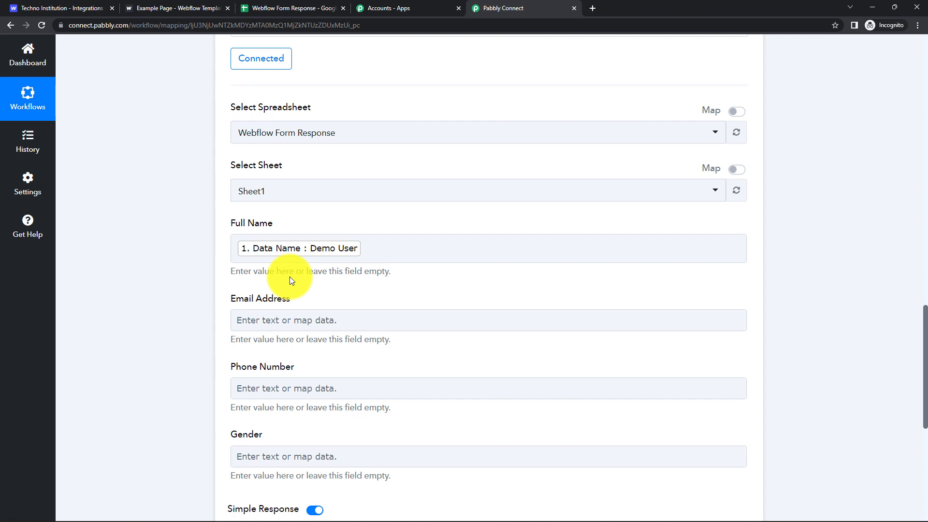
Type a phone number manually into Phone Number, then erase it and dismiss the data list
left_click(289, 320)
left_click(326, 393)
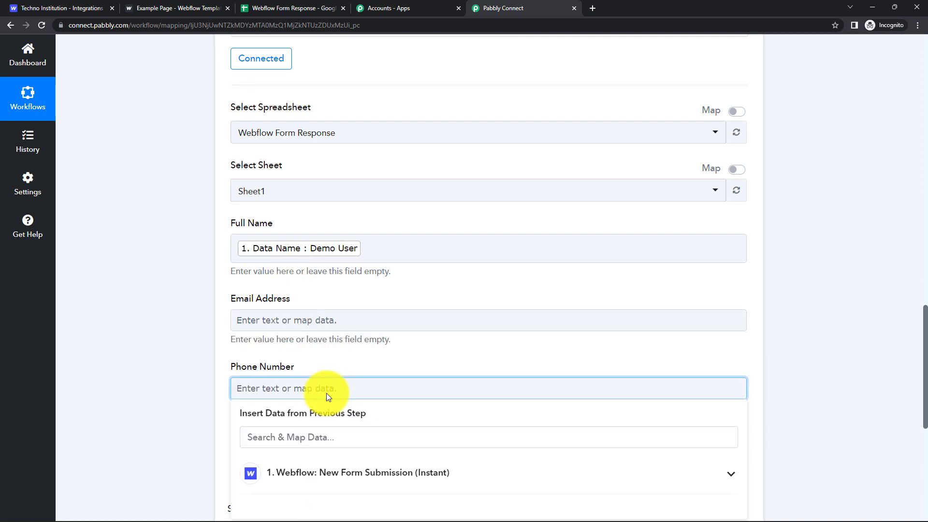
left_click(240, 343)
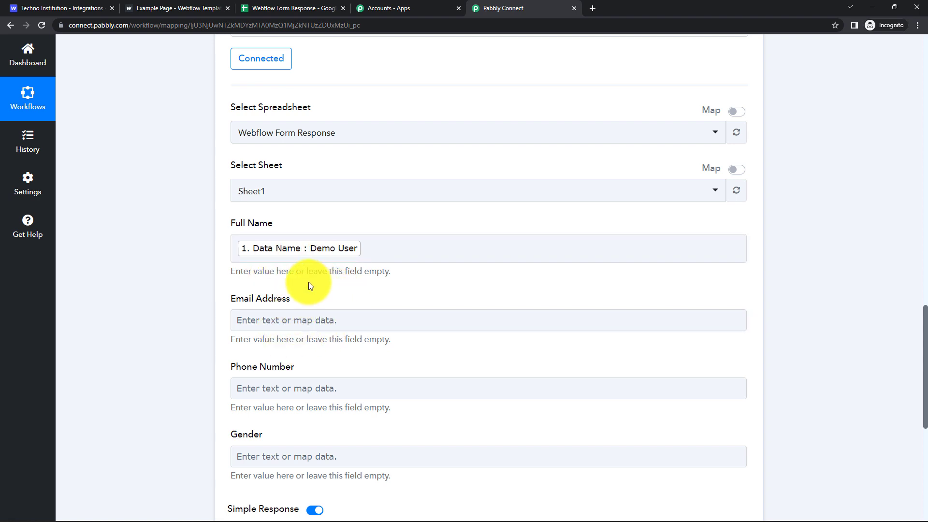
Map the Webflow submission's Data Email into the Email Address field
left_click(301, 323)
left_click(314, 404)
scroll(348, 459, "down", 3)
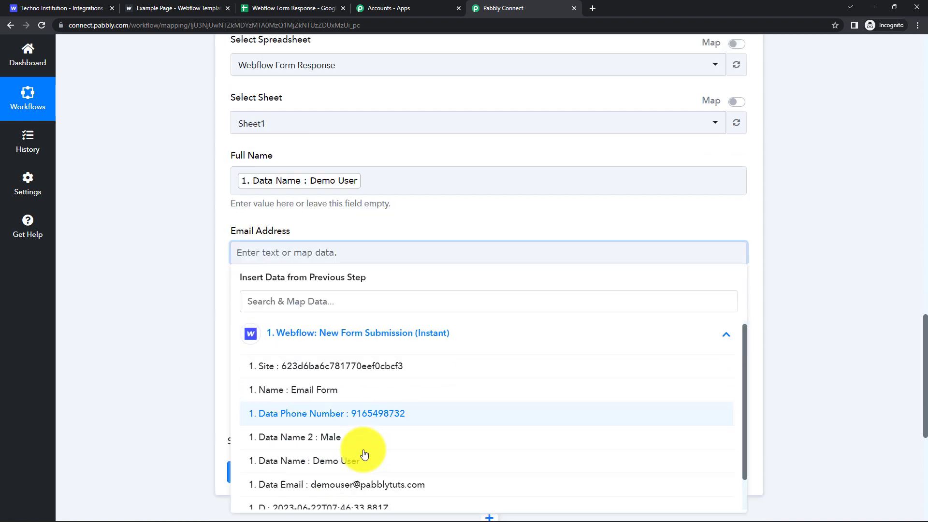
left_click(384, 411)
left_click(161, 296)
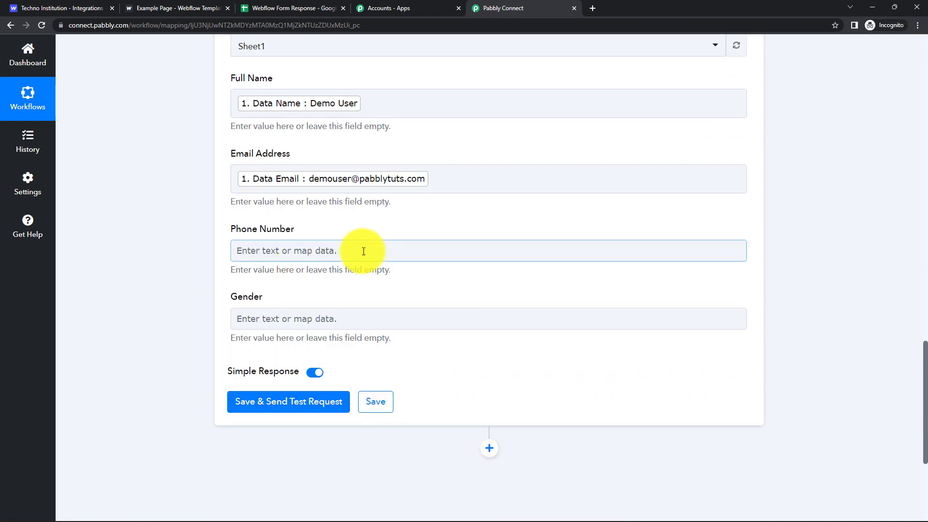
Map the Webflow submission's Data Phone Number into the Phone Number field
left_click(331, 250)
left_click(308, 340)
scroll(309, 343, "down", 1)
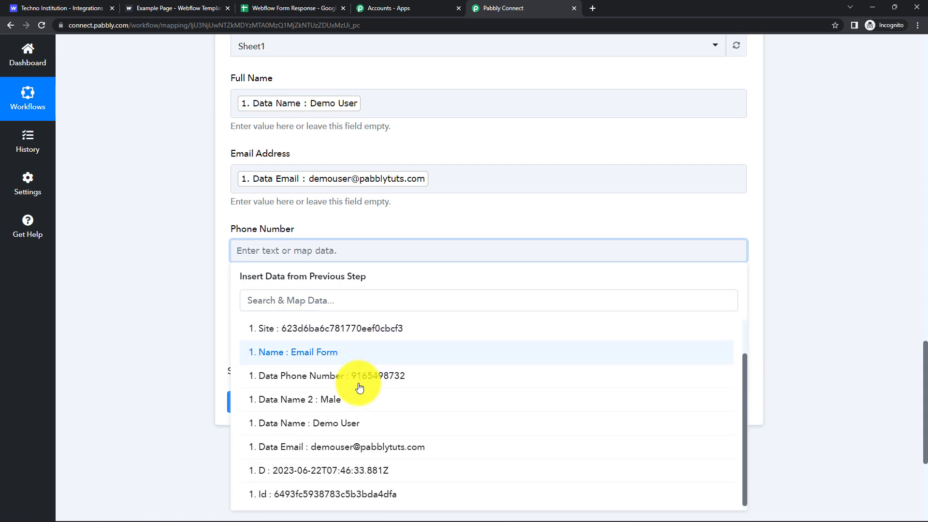
left_click(361, 375)
Map the Webflow submission's Data Name 2 into the Gender field
left_click(192, 332)
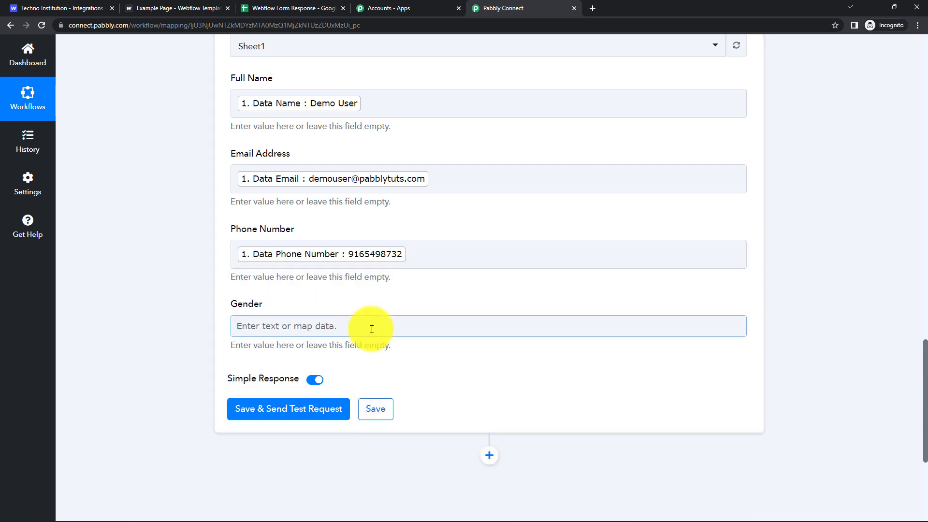
left_click(334, 326)
left_click(366, 415)
scroll(367, 420, "down", 2)
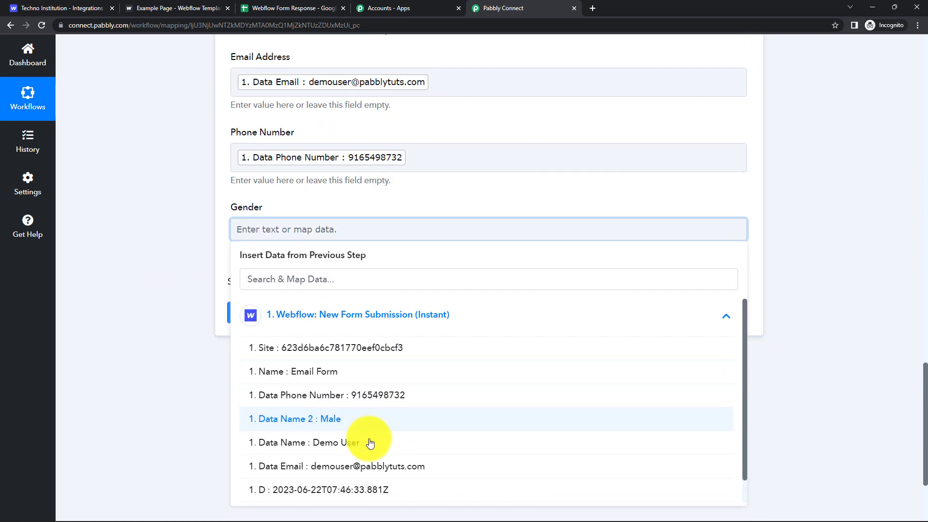
left_click(333, 476)
left_click(175, 274)
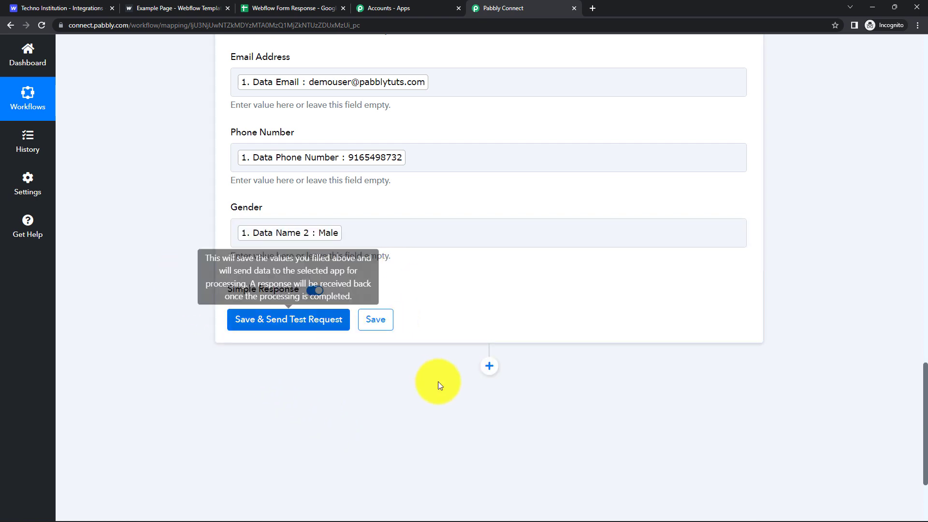
Save the action, send a test request and review the Response Received values before checking the sheet
left_click(304, 318)
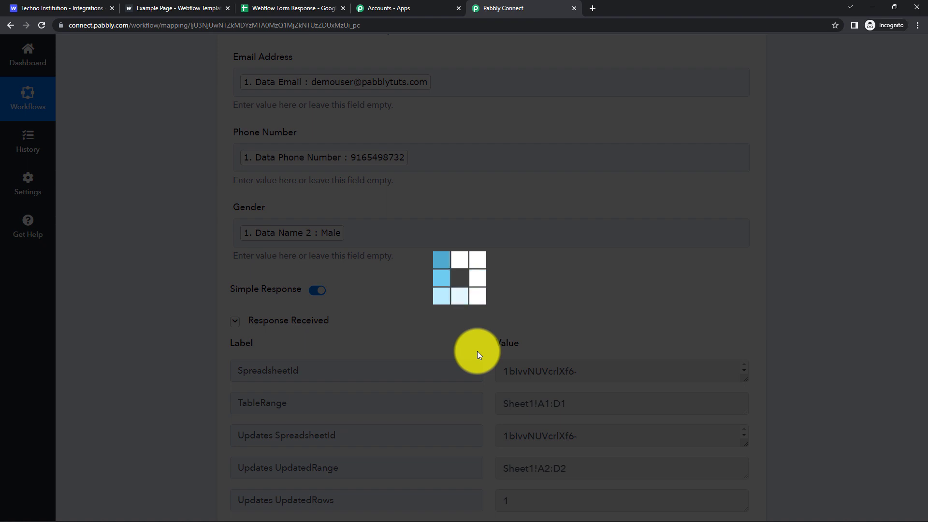
scroll(478, 350, "down", 3)
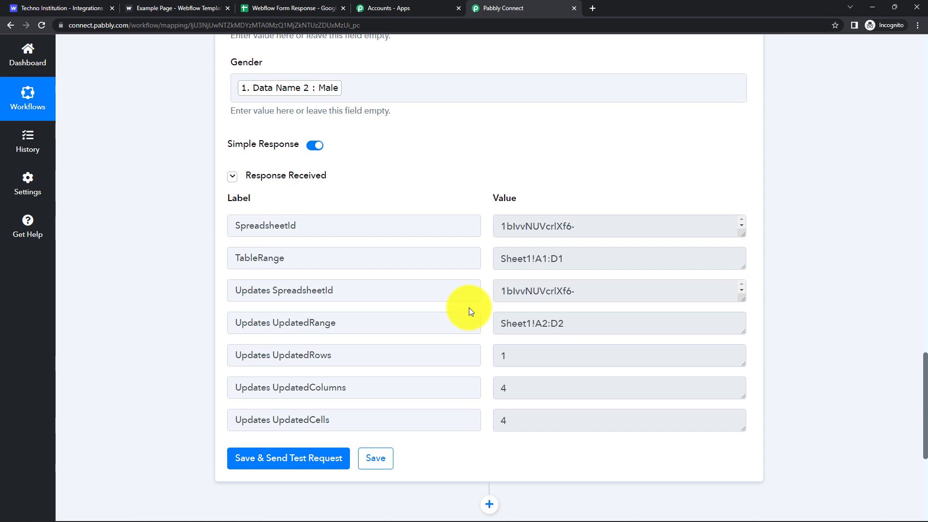
scroll(367, 210, "up", 3)
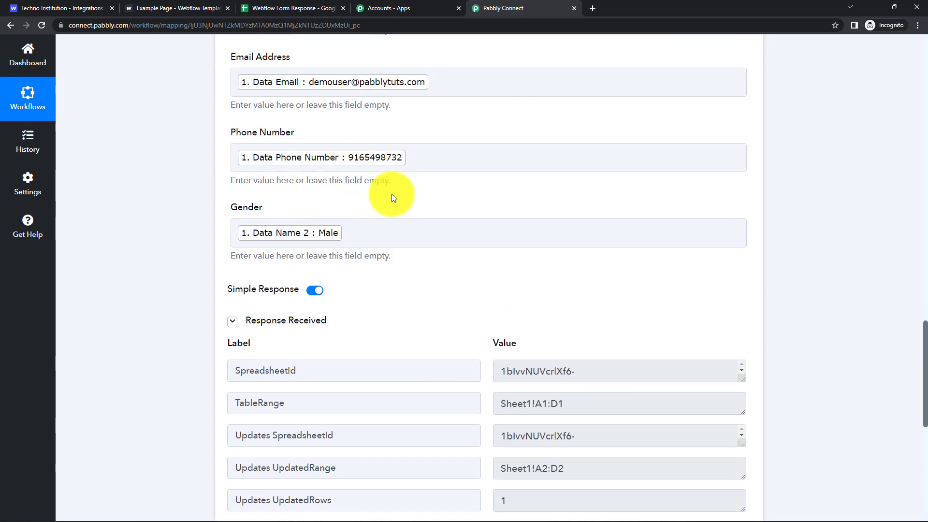
scroll(392, 197, "down", 3)
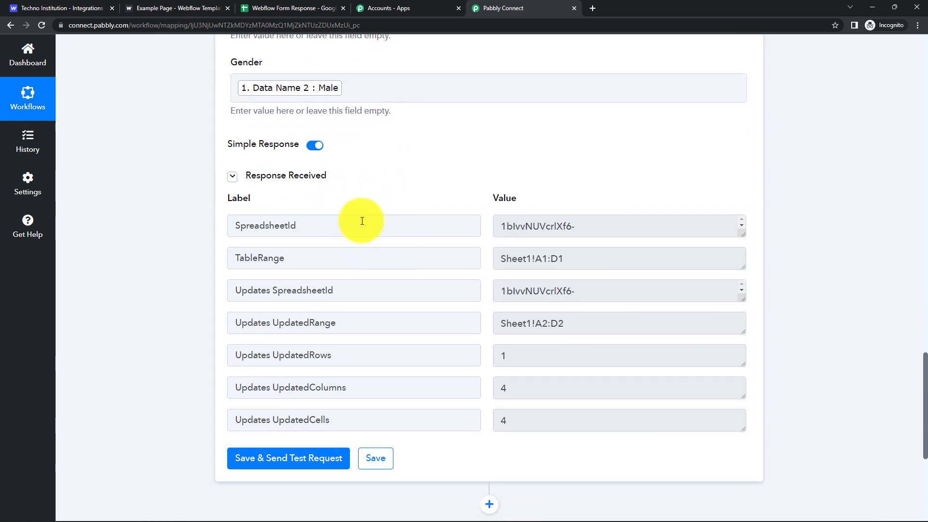
left_click(306, 9)
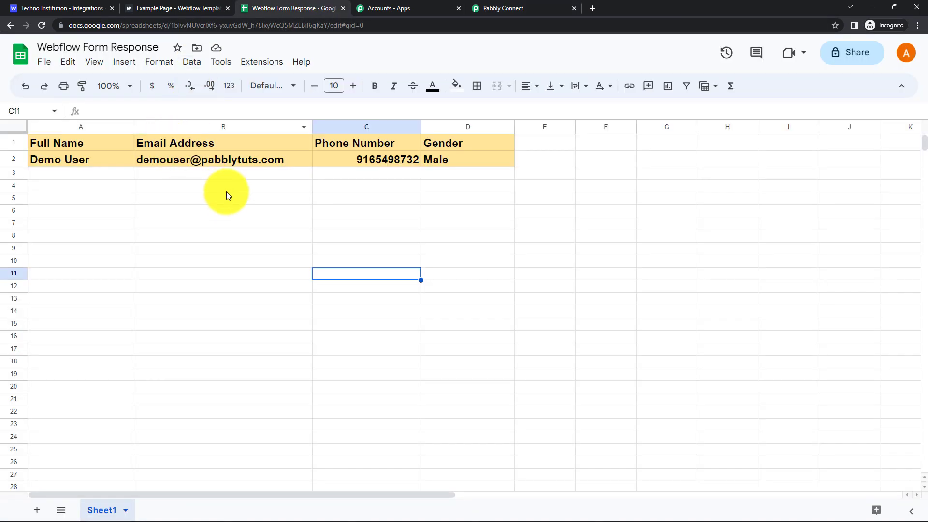
Verify the test row 2 under the four headers in Webflow Form Response, then return to Pabbly Connect
left_click(228, 194)
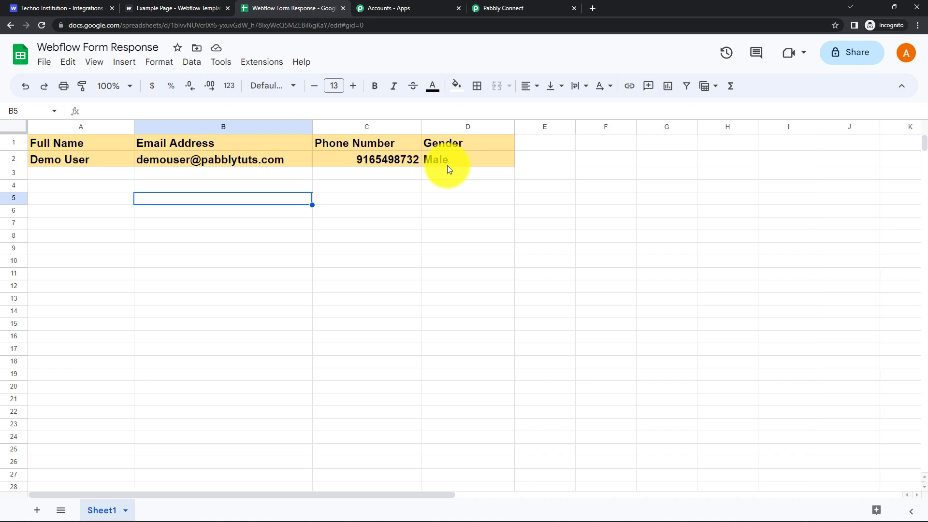
left_click(344, 177)
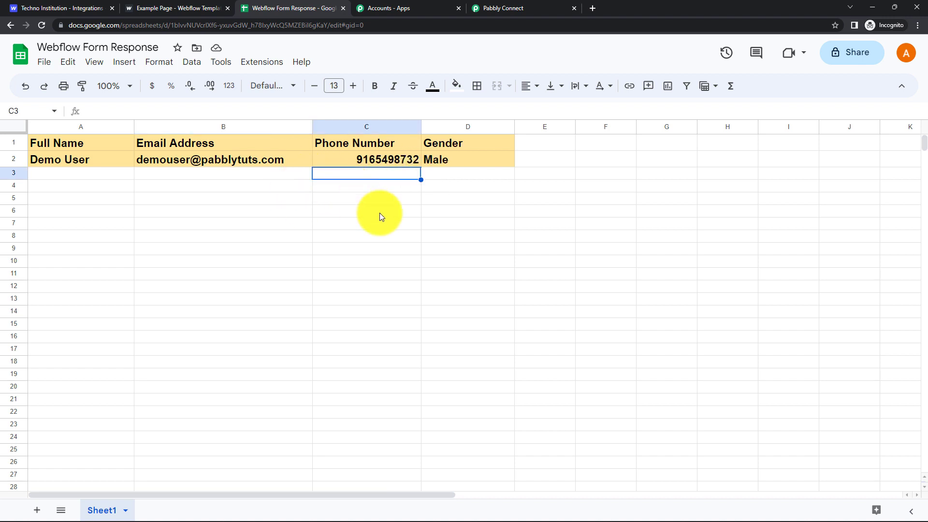
left_click(501, 10)
Scroll to the top and collapse the Webflow trigger step to show the two-step overview
scroll(533, 198, "up", 3)
scroll(533, 198, "up", 3)
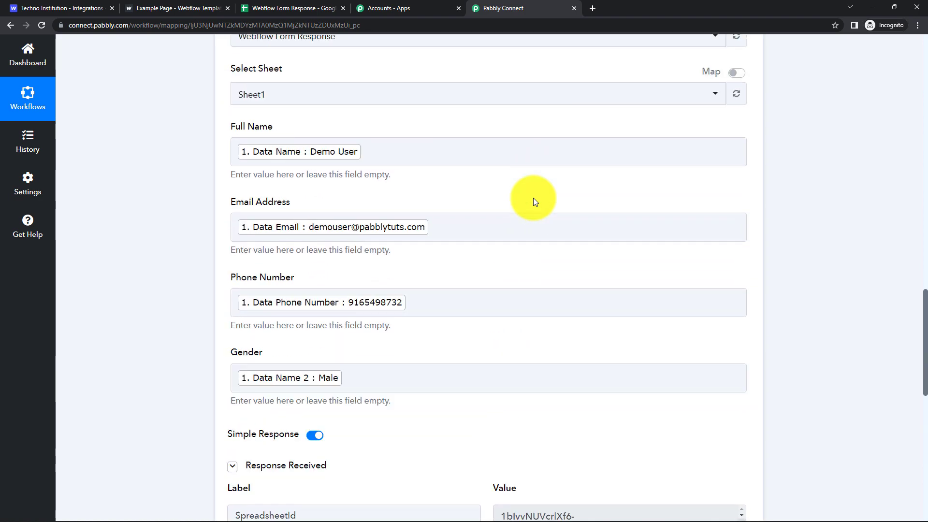
scroll(532, 198, "up", 3)
scroll(533, 198, "up", 8)
scroll(533, 198, "up", 8)
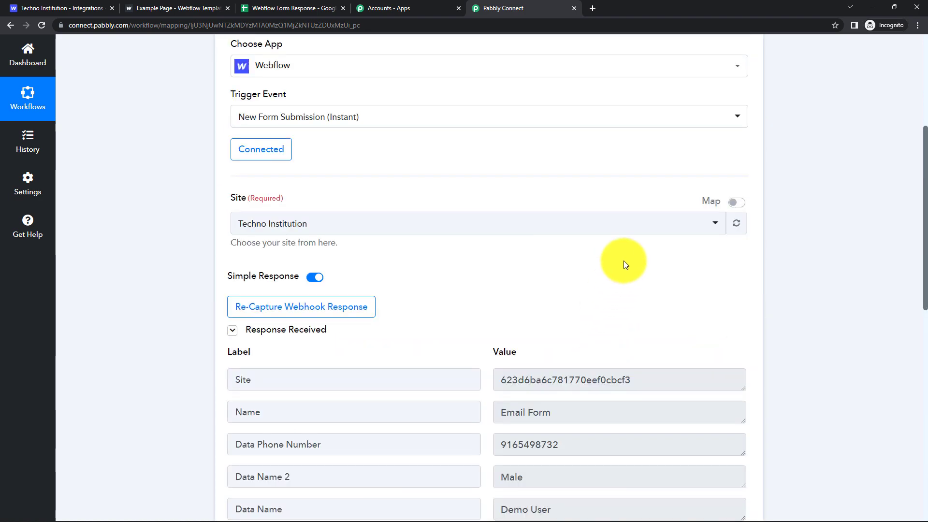
scroll(492, 234, "up", 2)
scroll(555, 217, "up", 2)
left_click(532, 208)
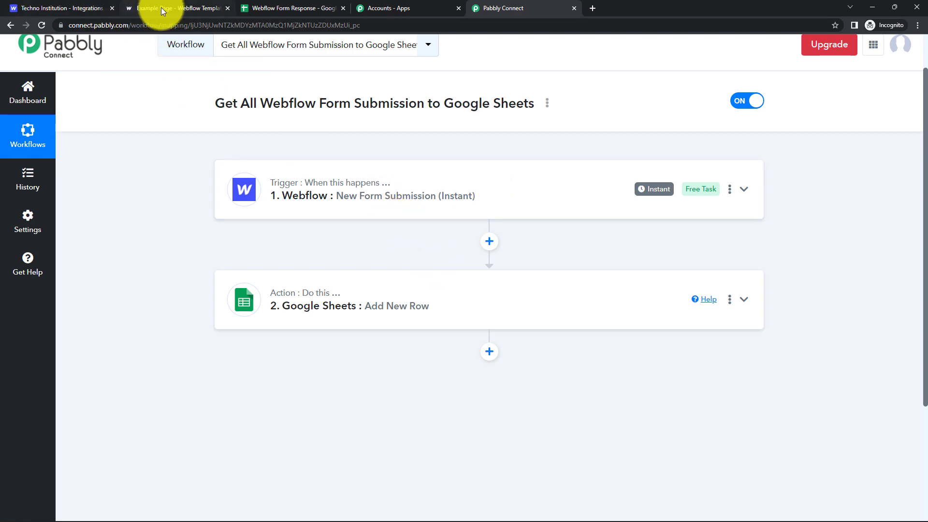
Switch to the 'Techno Institution - Integrations' Webflow settings tab
left_click(63, 7)
scroll(94, 106, "up", 5)
scroll(71, 94, "up", 3)
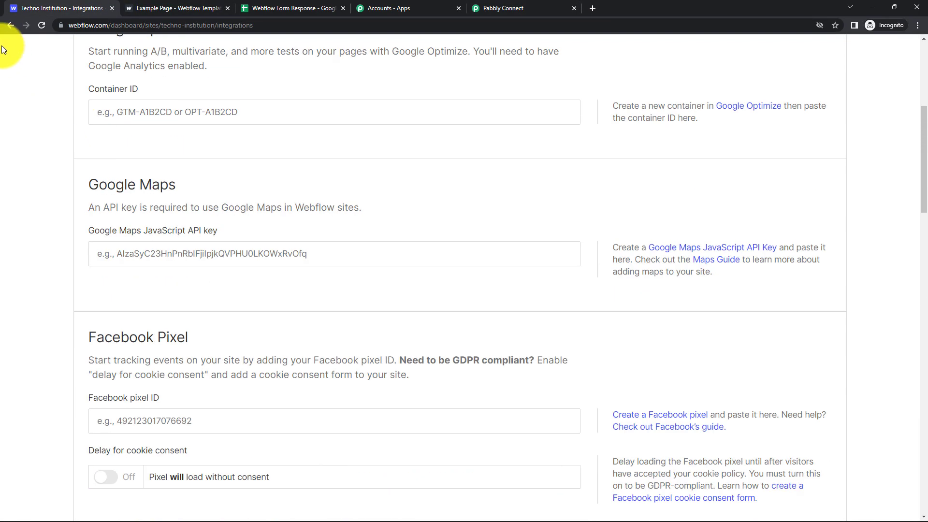
Open the published site and submit the contact form with a test name, e-mail, phone number and gender Female
left_click(10, 25)
left_click(233, 84)
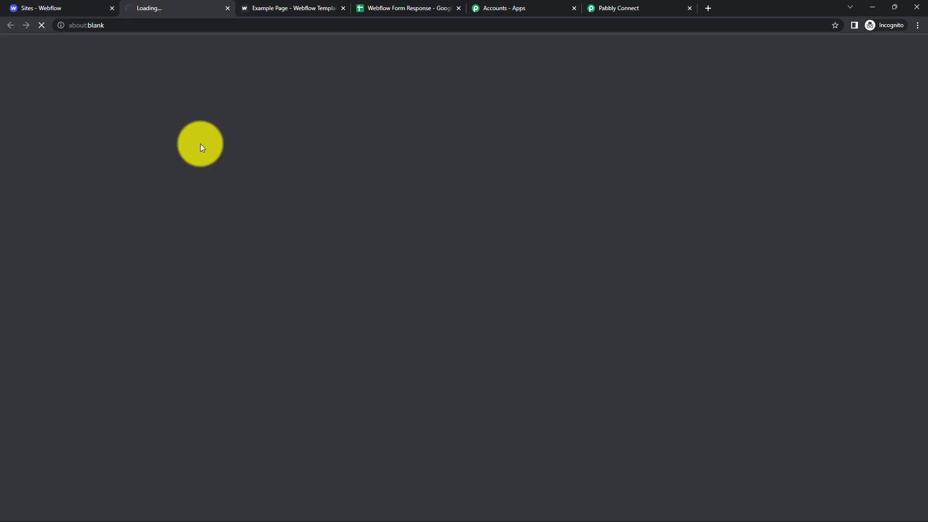
left_click(78, 118)
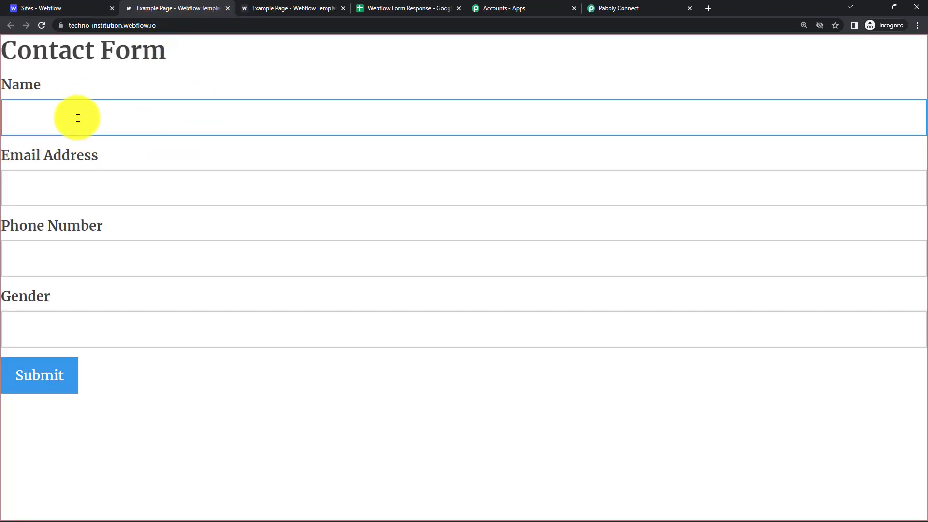
type("Dummy User")
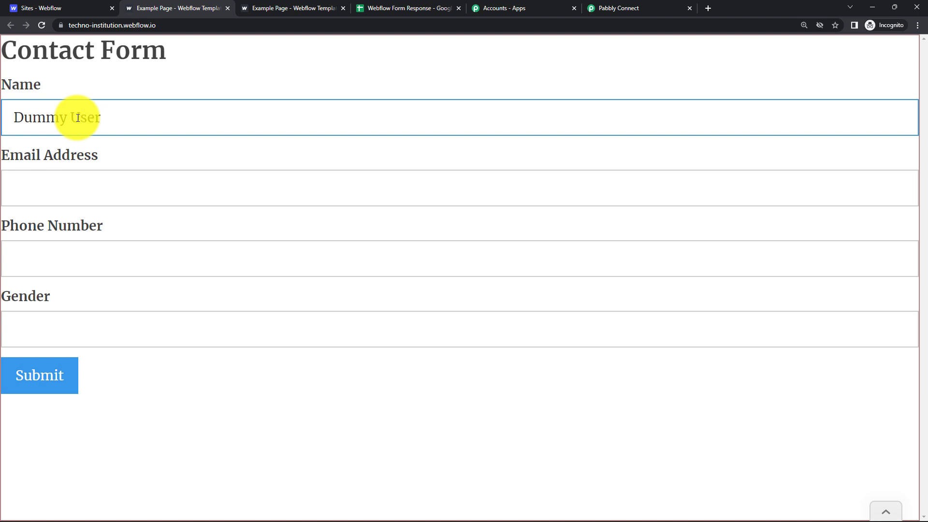
left_click(67, 183)
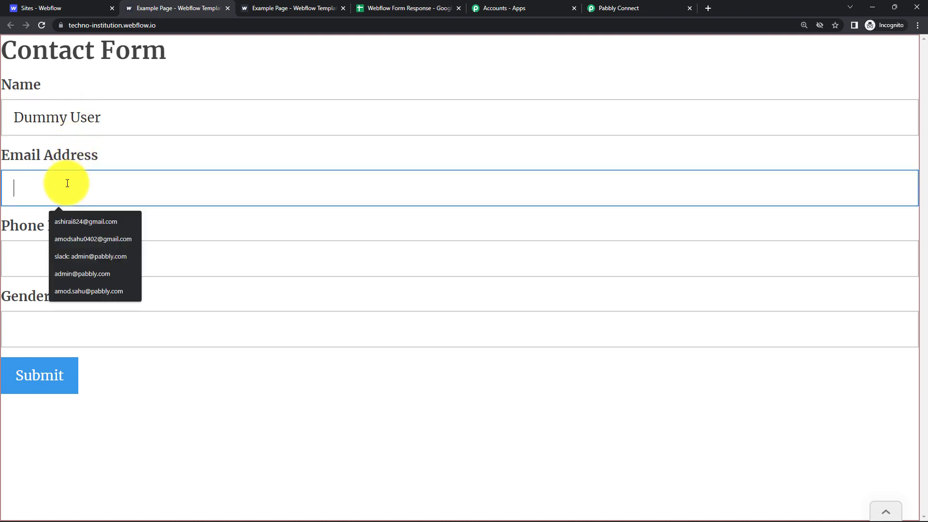
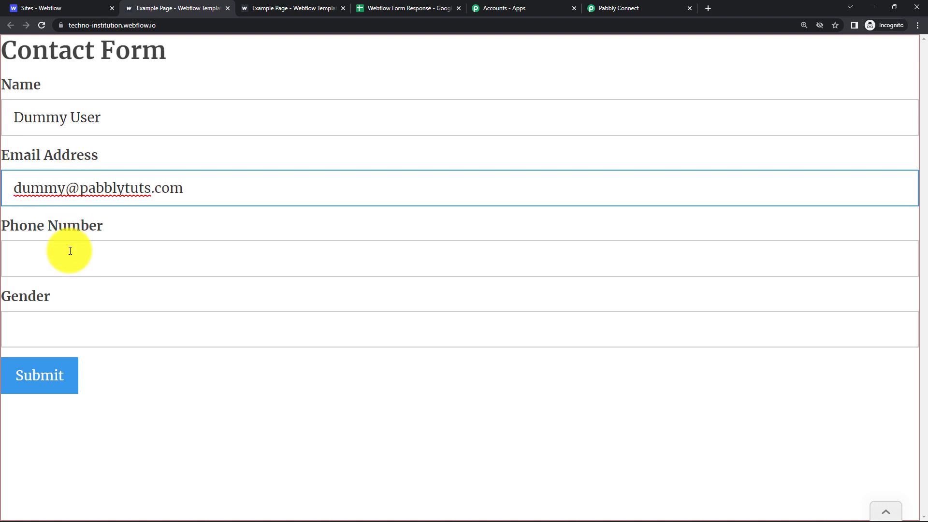
left_click(70, 252)
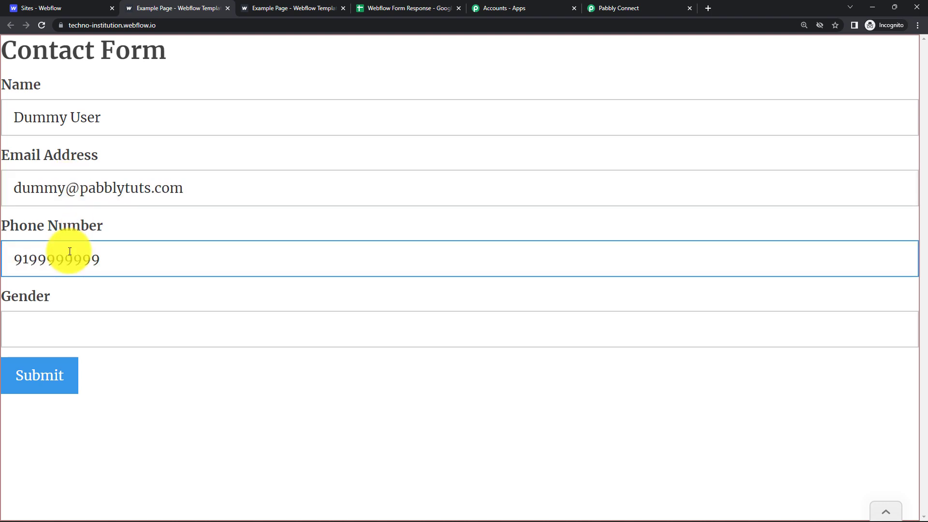
left_click(77, 328)
type("Female")
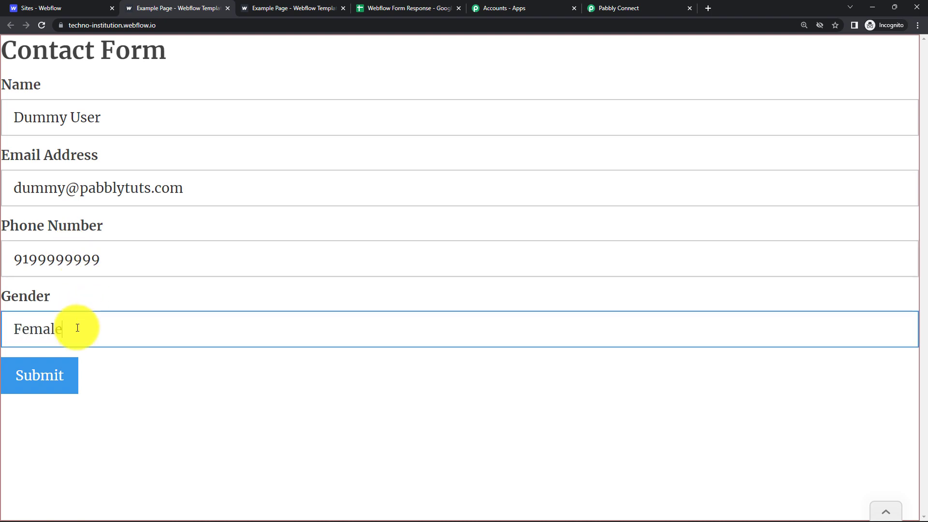
left_click(39, 383)
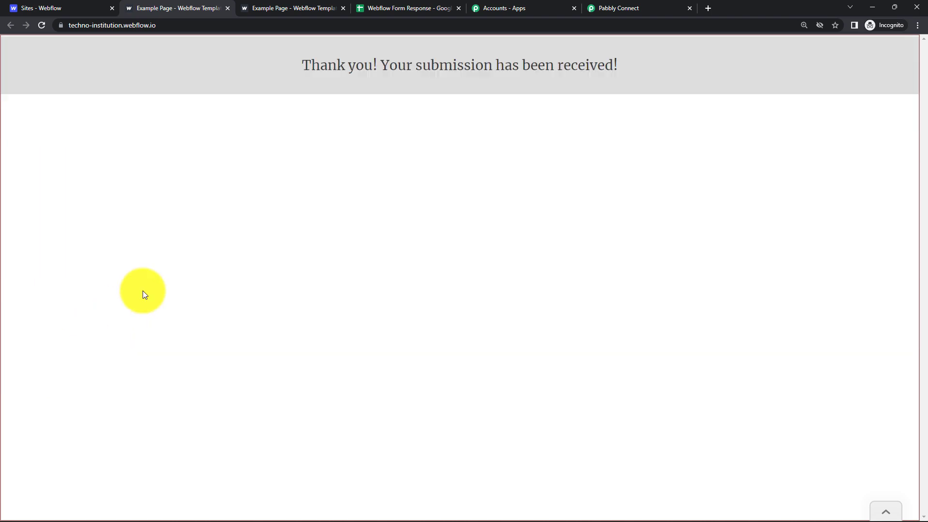
Confirm the new submission in row 3, set A2:D4 fill to white, then return to Pabbly Connect
left_click(403, 10)
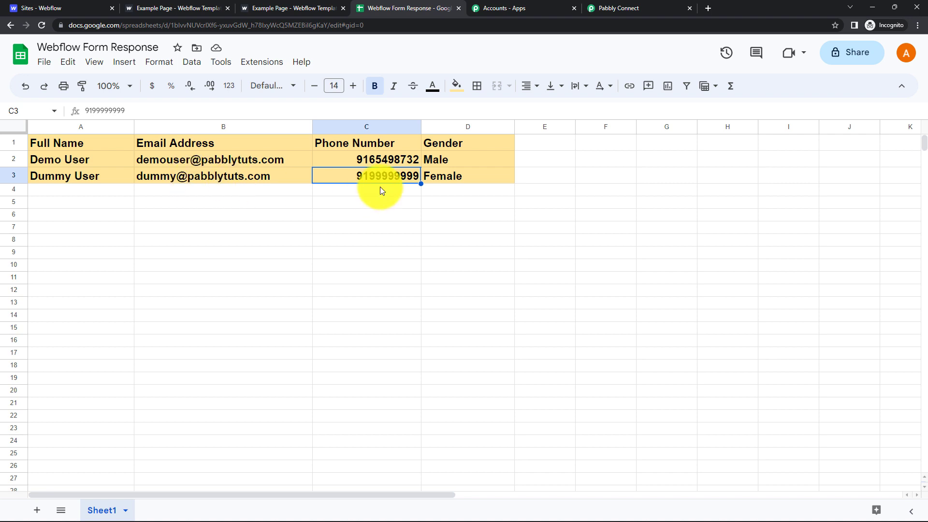
left_click(440, 205)
left_click_drag(475, 188, 79, 154)
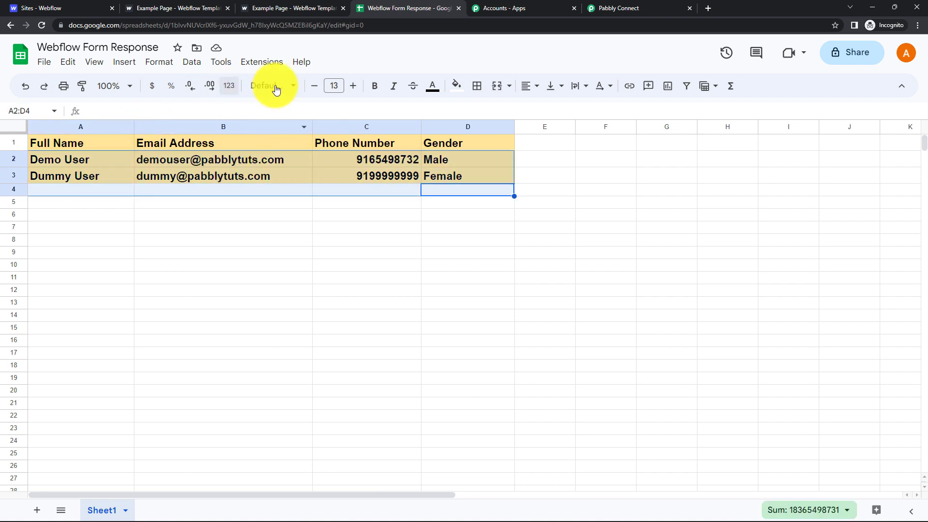
left_click(460, 89)
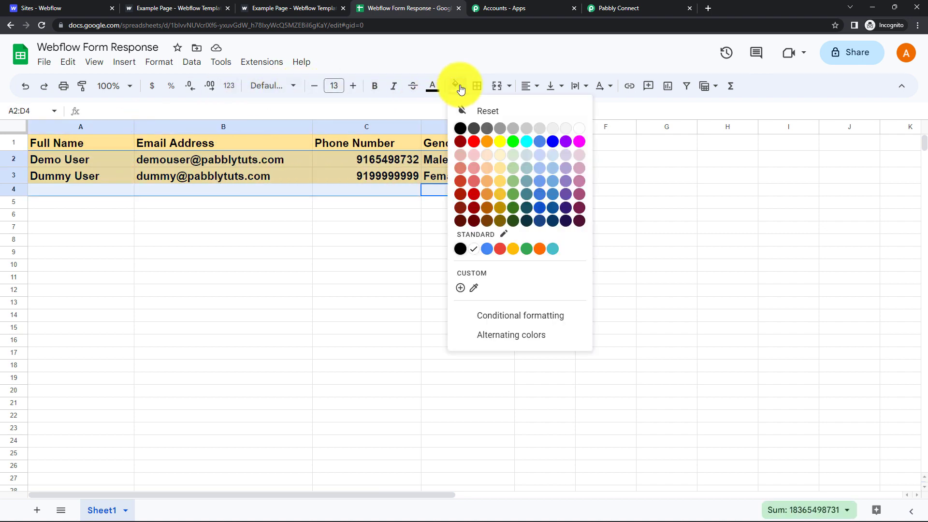
left_click(474, 248)
left_click(464, 239)
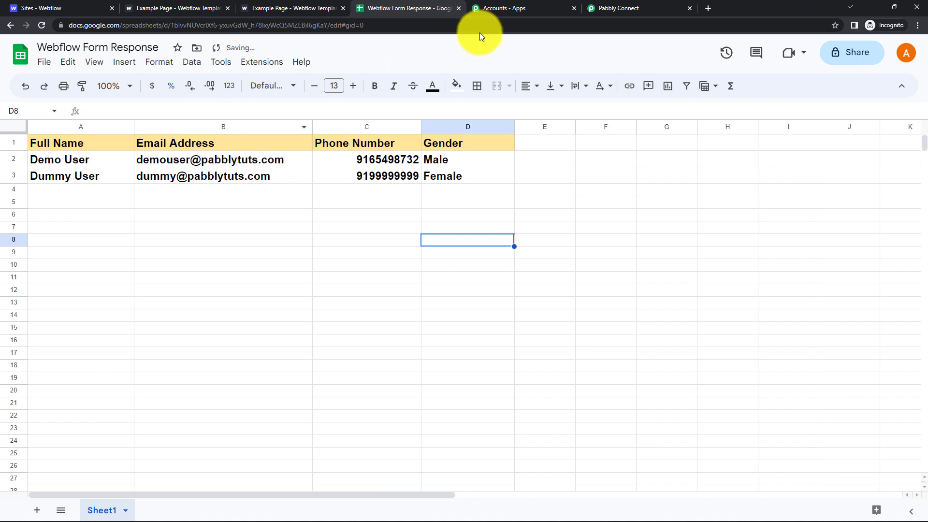
left_click(619, 8)
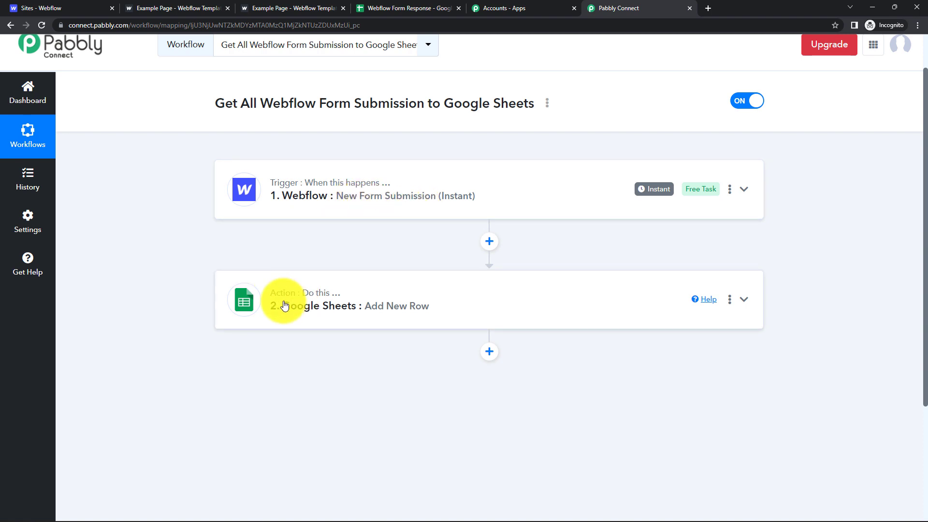
left_click(300, 303)
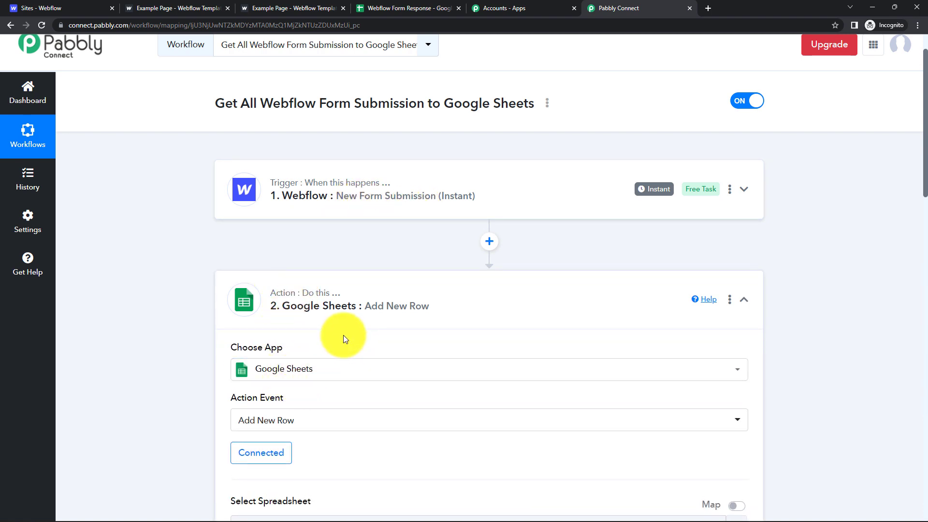
left_click(339, 314)
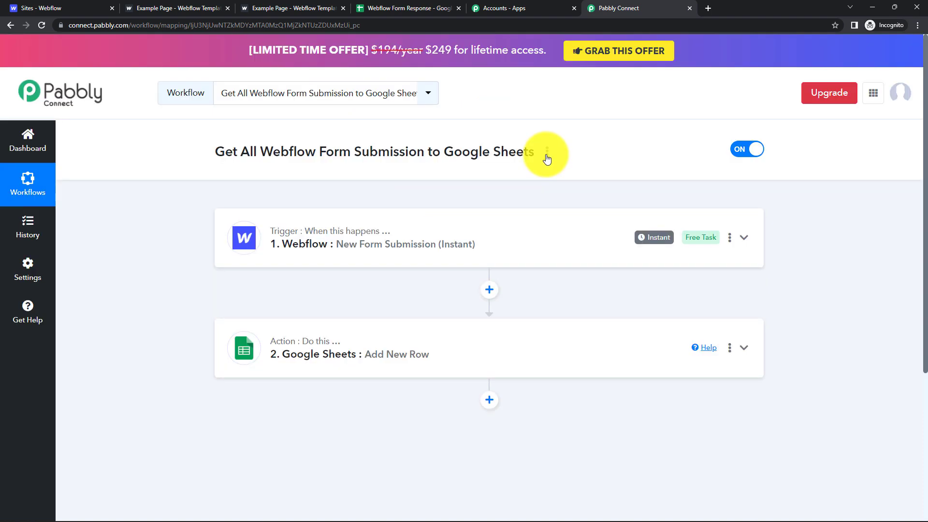
Generate the workflow's share link from its three-dot menu, copy it, and close the dialog
left_click(548, 152)
left_click(463, 204)
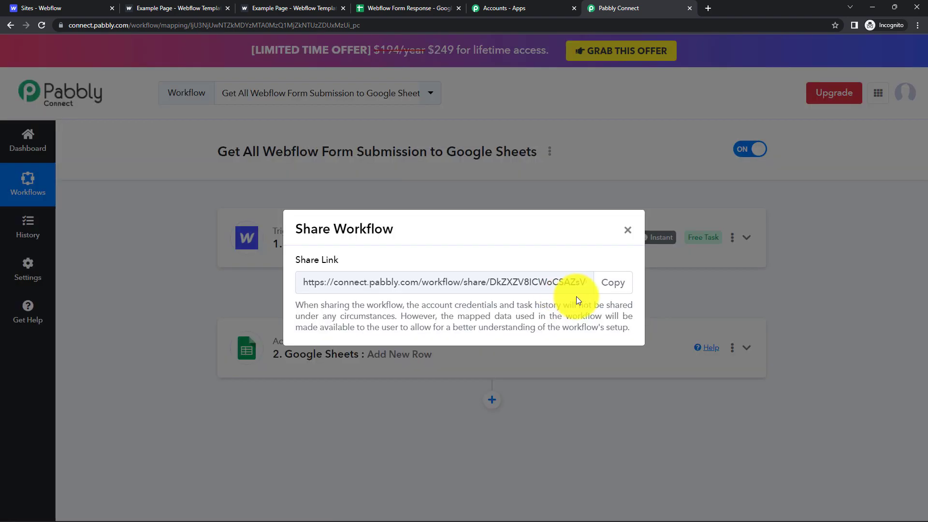
left_click(614, 283)
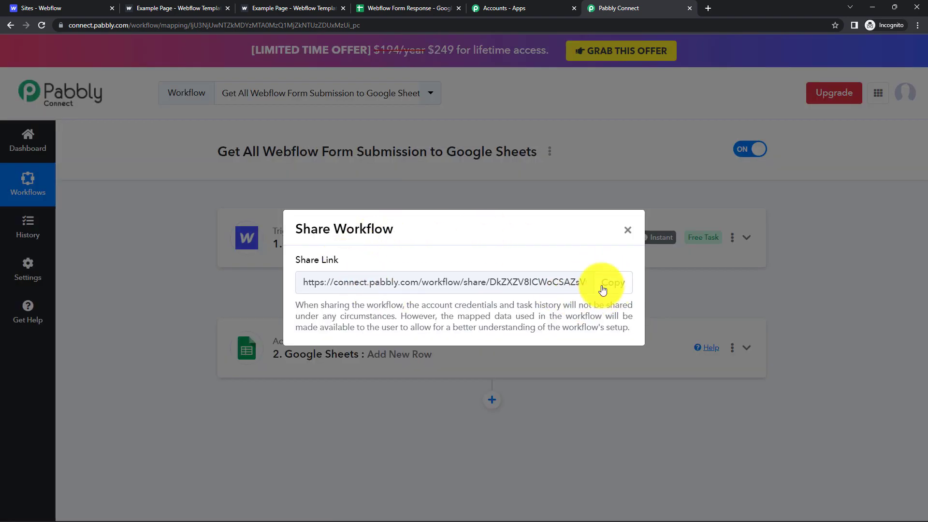
left_click(628, 230)
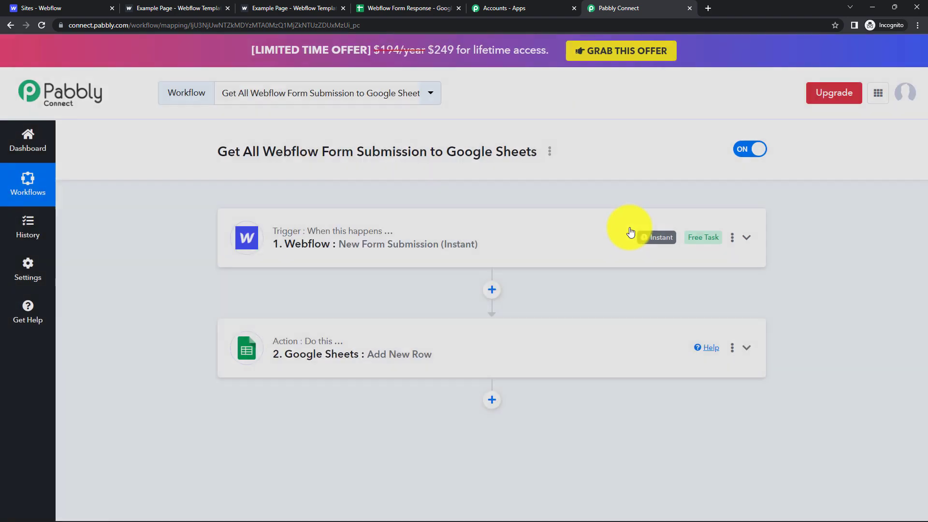